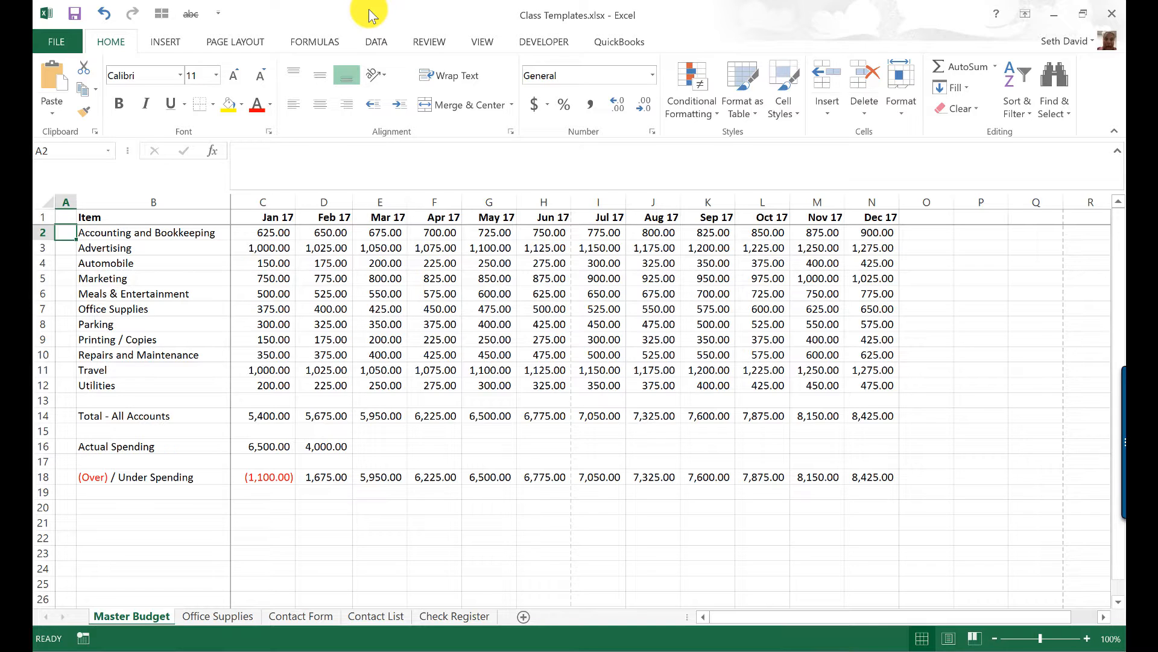
{"action": "key", "text": "Right"}
{"action": "key", "text": "Up"}
{"action": "key", "text": "Right"}
{"action": "key", "text": "Right"}
{"action": "key", "text": "Left"}
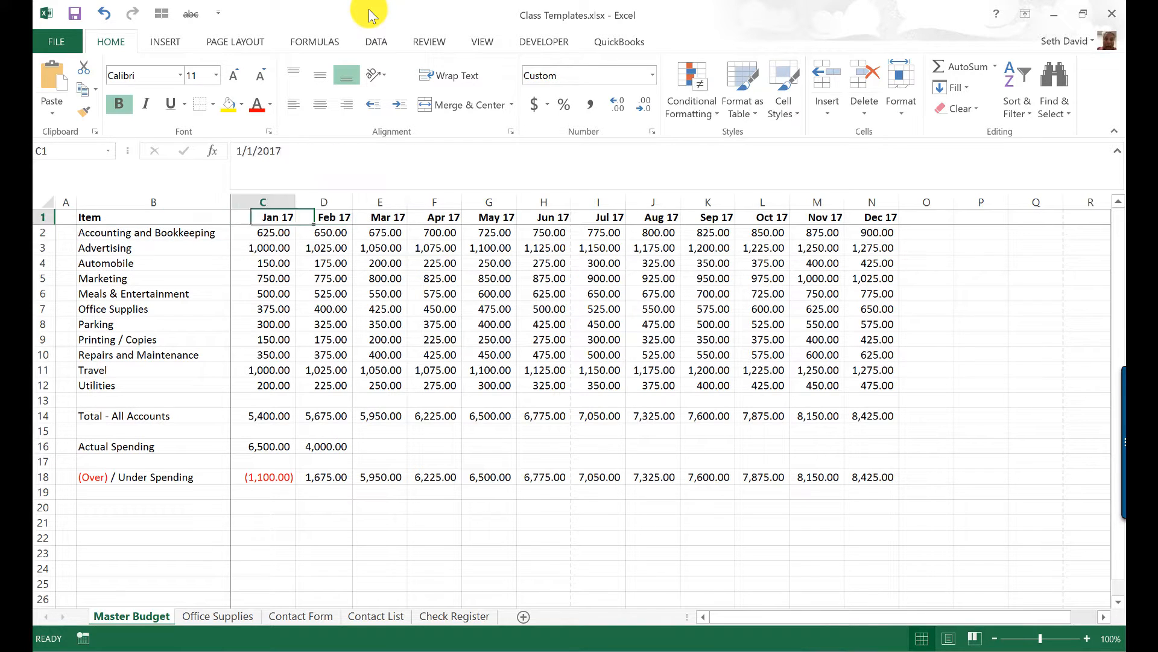
{"action": "key", "text": "Down"}
{"action": "key", "text": "Left"}
{"action": "key", "text": "Left"}
{"action": "key", "text": "Up"}
{"action": "key", "text": "Right"}
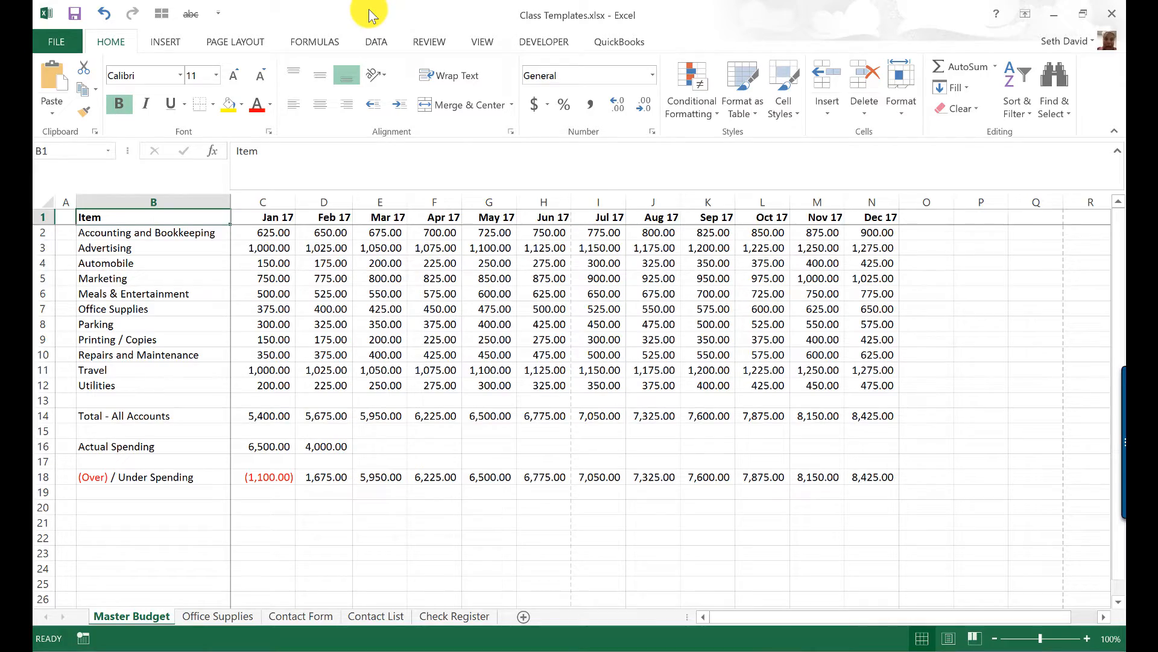
{"action": "key", "text": "Right"}
{"action": "key", "text": "Right"}
{"action": "key", "text": "Left"}
{"action": "key", "text": "Left"}
{"action": "key", "text": "Left"}
{"action": "key", "text": "Down"}
{"action": "key", "text": "Down"}
{"action": "key", "text": "Up"}
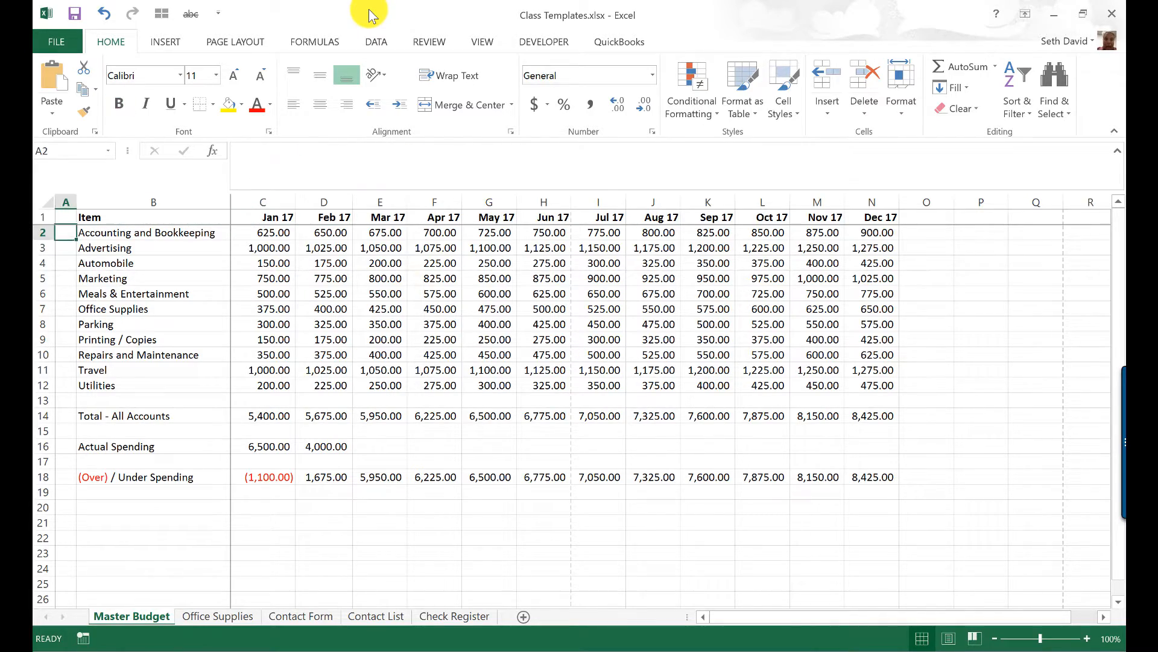
{"action": "key", "text": "Right"}
{"action": "key", "text": "Right"}
{"action": "key", "text": "Up"}
{"action": "key", "text": "Down"}
{"action": "key", "text": "Down"}
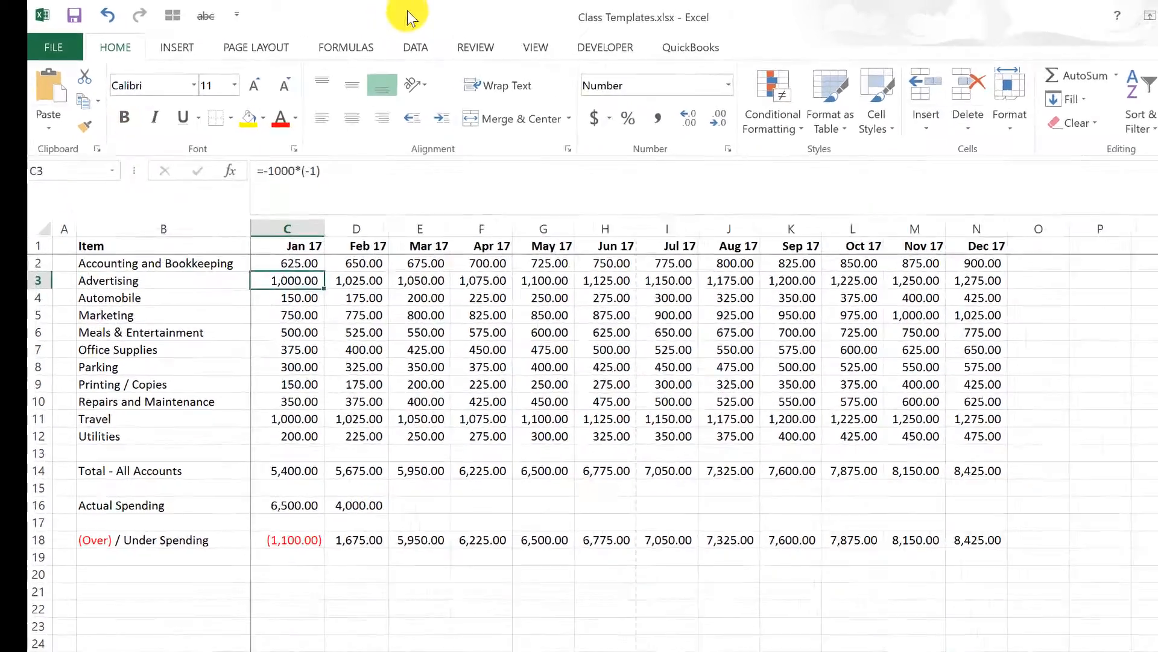
{"action": "key", "text": "Right"}
{"action": "key", "text": "Right"}
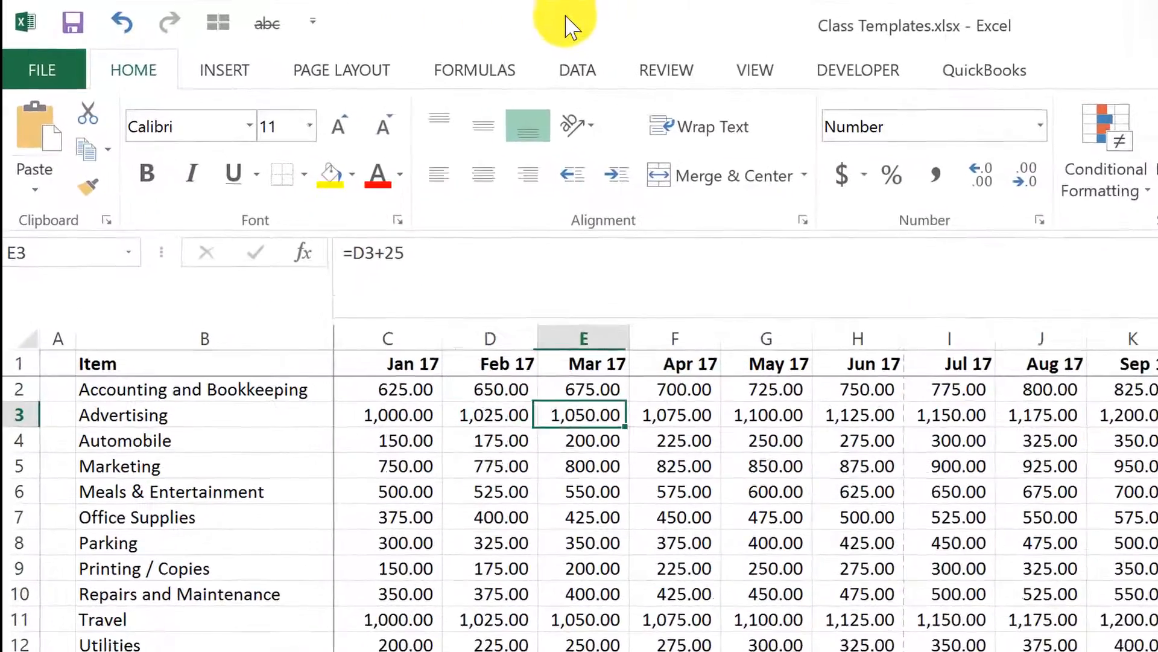
{"action": "key", "text": "Right"}
{"action": "key", "text": "Right"}
{"action": "key", "text": "Left"}
{"action": "key", "text": "Left"}
{"action": "key", "text": "Left"}
{"action": "key", "text": "Left"}
{"action": "key", "text": "Left"}
{"action": "key", "text": "Left"}
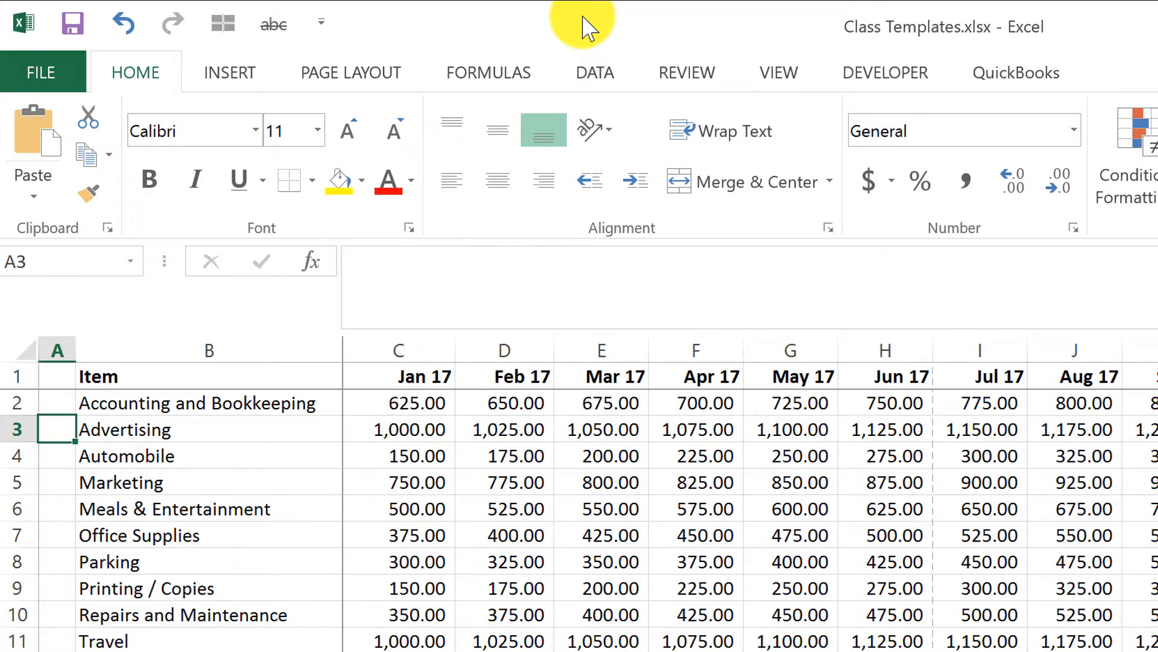
Step: Jump from the Item header in B1 to the last month header in row 1 and continue two cells to P1
{"action": "key", "text": "Up"}
{"action": "key", "text": "Up"}
{"action": "key", "text": "Right"}
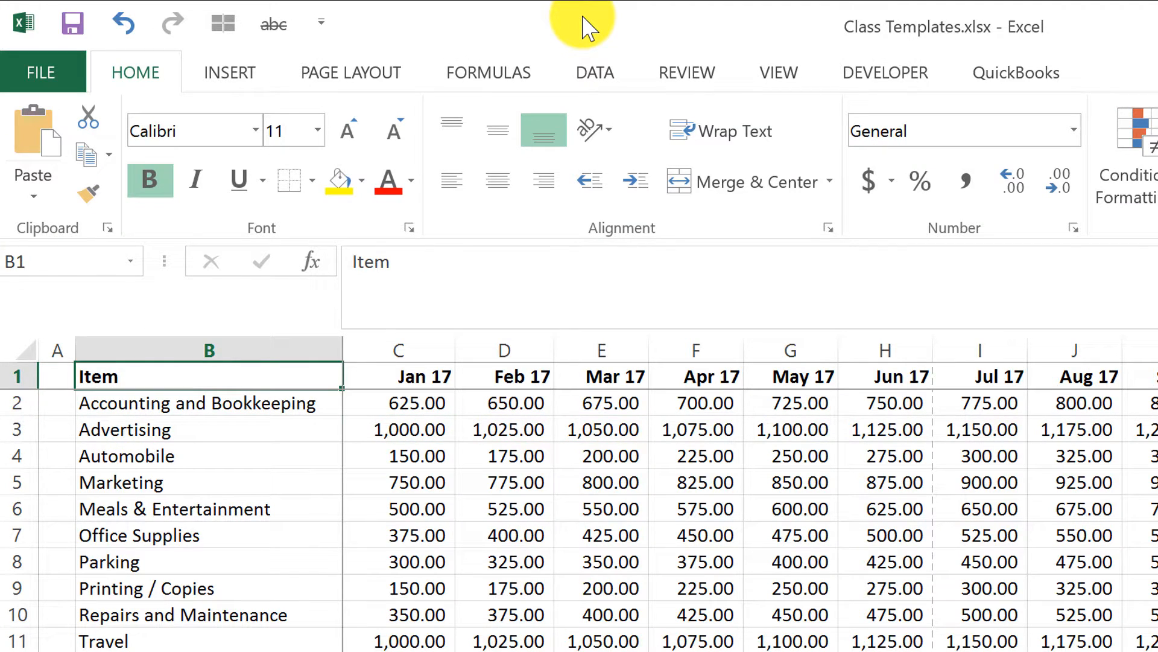
{"action": "key", "text": "Down"}
{"action": "key", "text": "Up"}
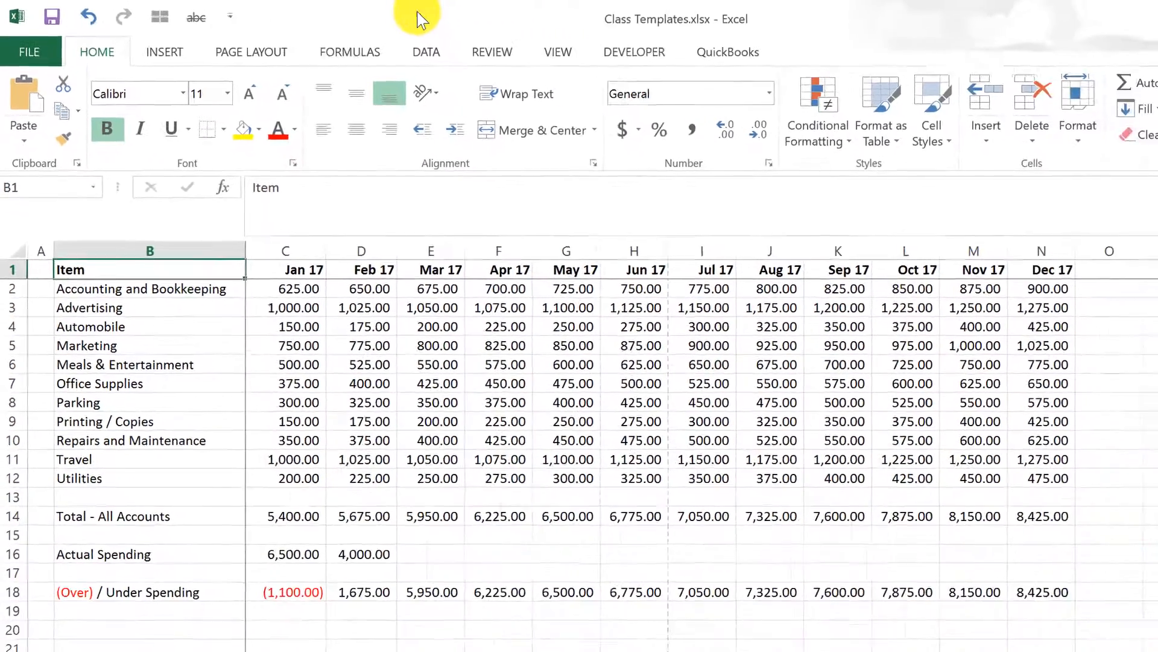
{"action": "key", "text": "ctrl+Right"}
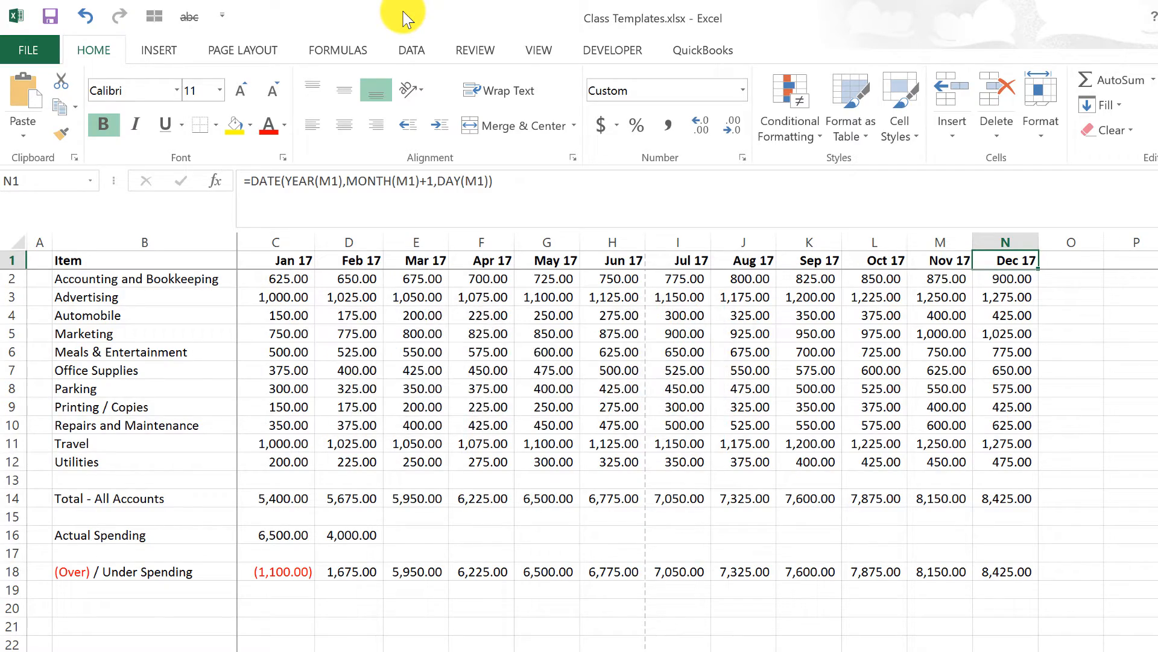
{"action": "key", "text": "Right"}
{"action": "key", "text": "Right"}
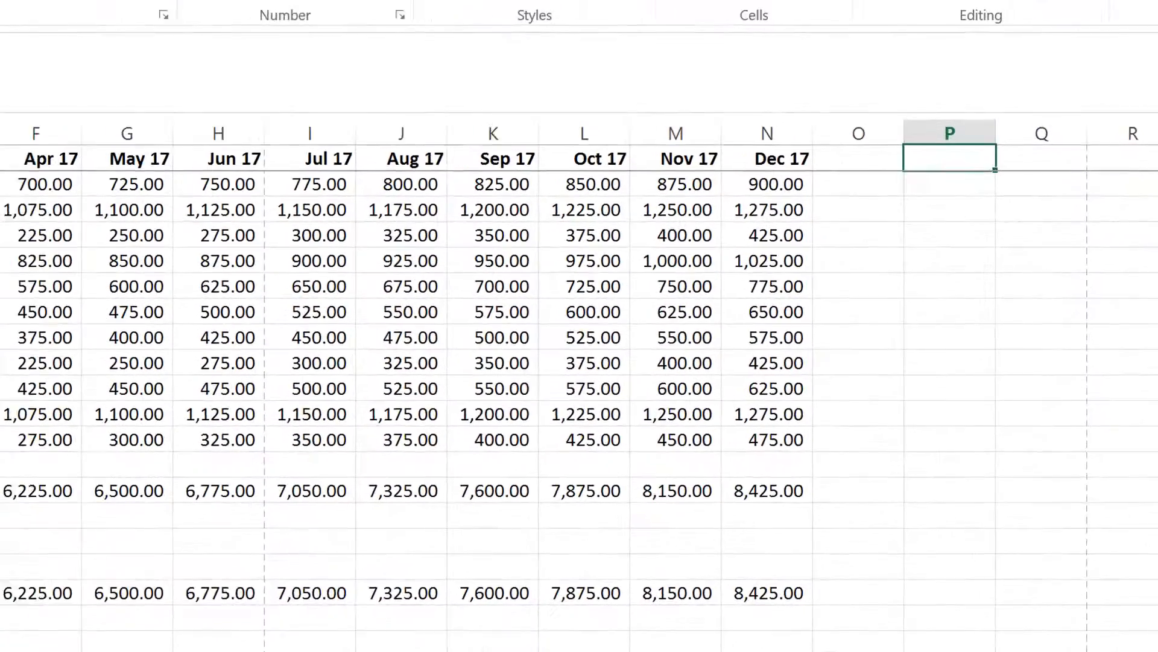
Step: Jump back along row 1 to the Item header and between it and Utilities at the lower end of the item list
{"action": "key", "text": "ctrl+Left"}
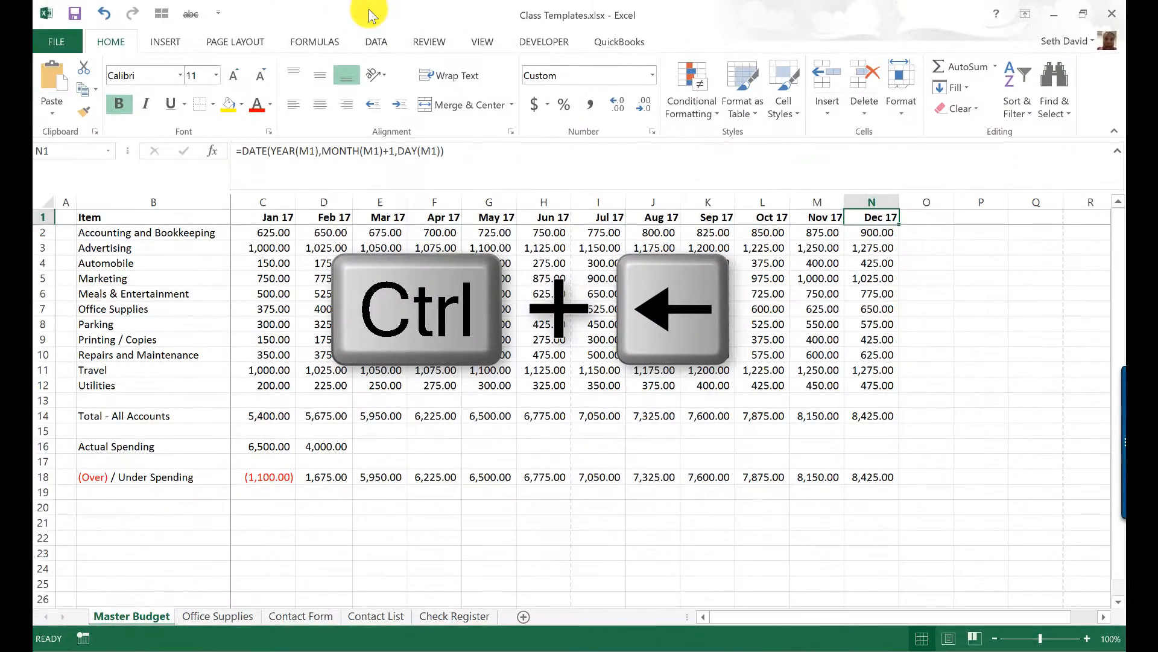
{"action": "key", "text": "ctrl+Left"}
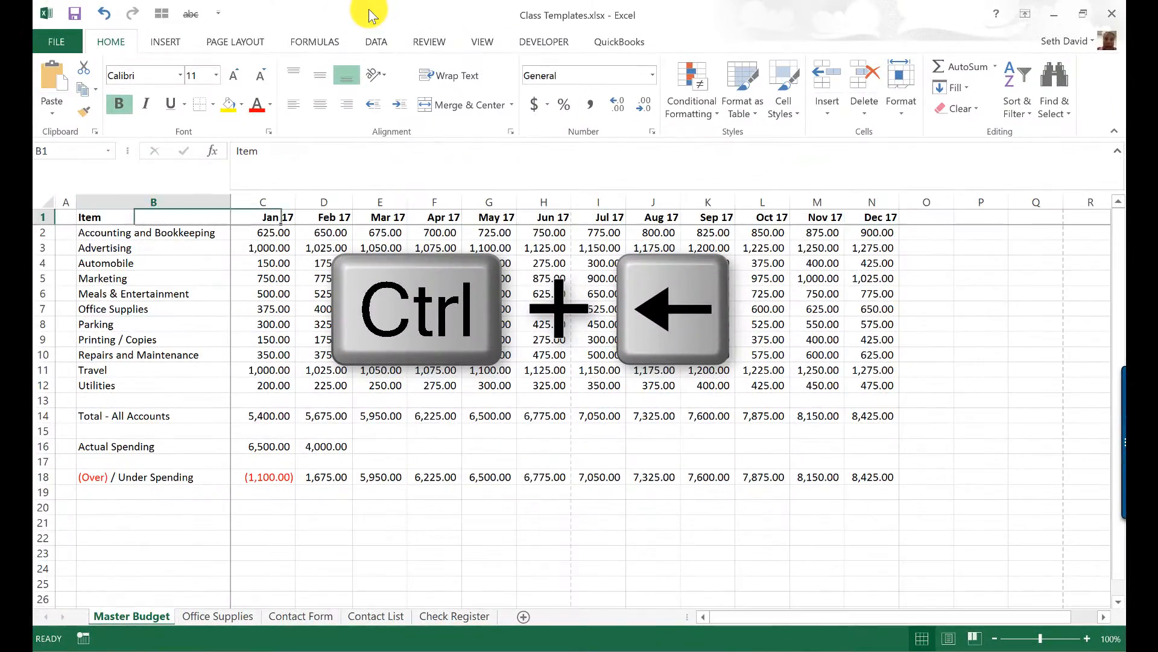
{"action": "key", "text": "ctrl+Down"}
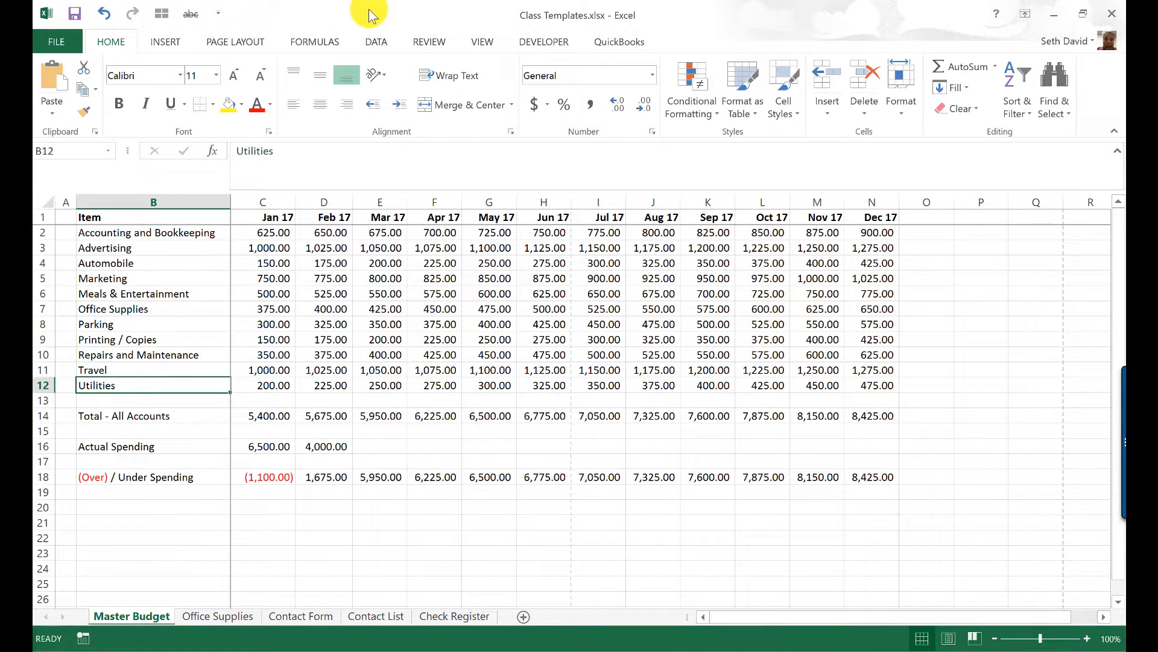
{"action": "key", "text": "ctrl+Up"}
{"action": "key", "text": "ctrl+Down"}
{"action": "key", "text": "ctrl+Up"}
Step: Jump along the edges of the budget block through N1, N12 and A12, ending at the Dec 17 cell of the Utilities row
{"action": "key", "text": "ctrl+Right"}
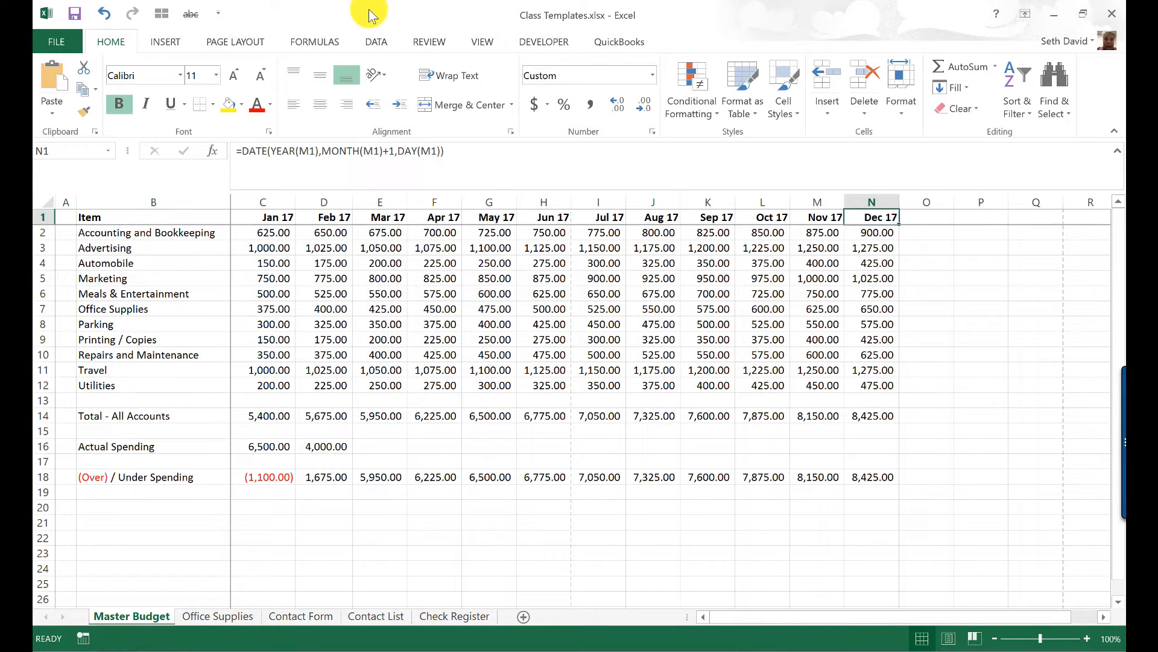
{"action": "key", "text": "ctrl+Down"}
{"action": "key", "text": "ctrl+Left"}
{"action": "key", "text": "ctrl+Left"}
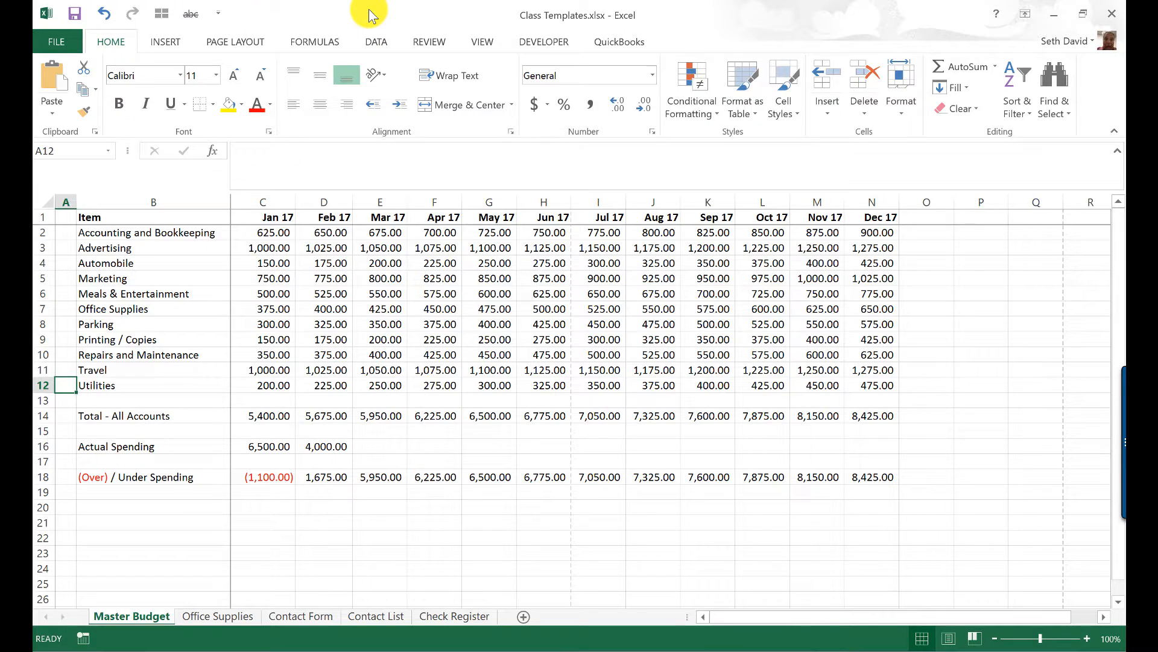
{"action": "key", "text": "ctrl+Right"}
{"action": "key", "text": "ctrl+Right"}
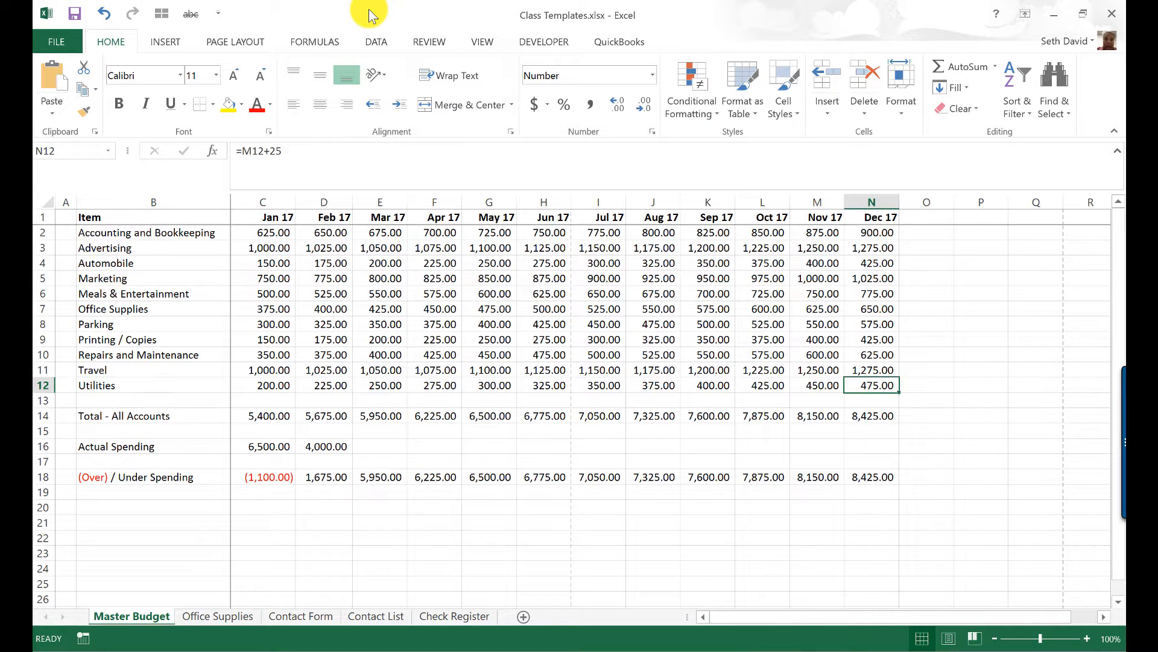
Step: Move two cells past the end of the Utilities row and back, and jump to its label in B12
{"action": "key", "text": "Right"}
{"action": "key", "text": "Right"}
{"action": "key", "text": "Left"}
{"action": "key", "text": "Left"}
{"action": "key", "text": "ctrl+Left"}
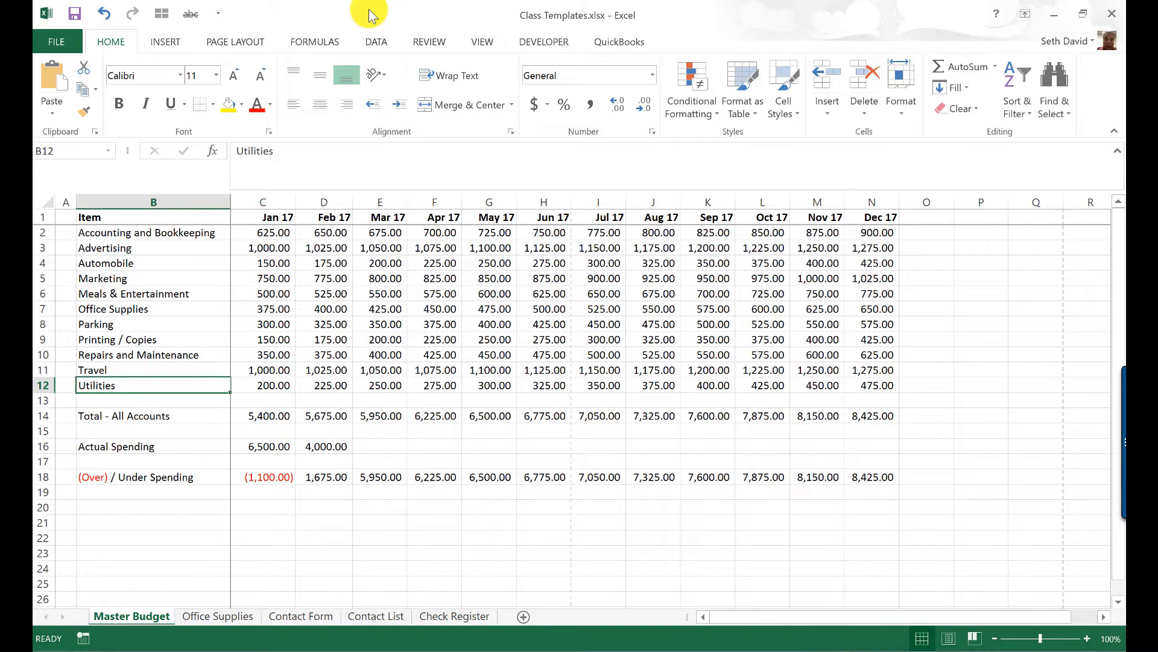
Step: Insert five blank rows above the Accounting and Bookkeeping row
{"action": "key", "text": "Up"}
{"action": "key", "text": "Up"}
{"action": "key", "text": "Up"}
{"action": "key", "text": "Up"}
{"action": "key", "text": "Up"}
{"action": "key", "text": "Up"}
{"action": "key", "text": "Up"}
{"action": "key", "text": "Up"}
{"action": "key", "text": "Up"}
{"action": "key", "text": "Up"}
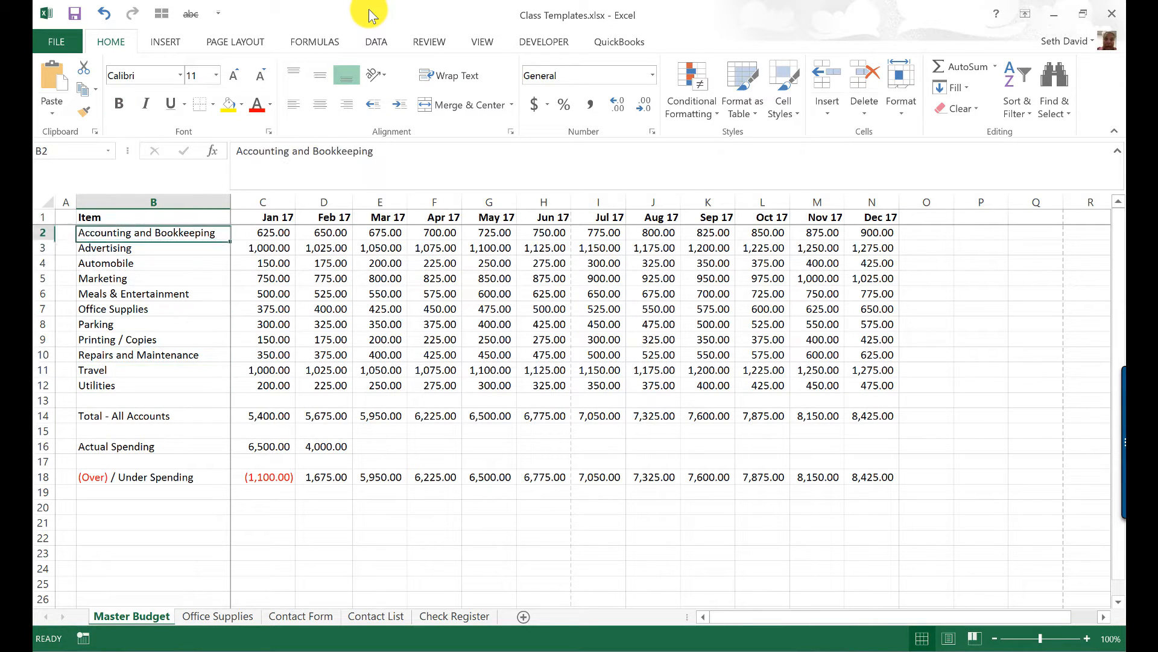
{"action": "key", "text": "shift+space"}
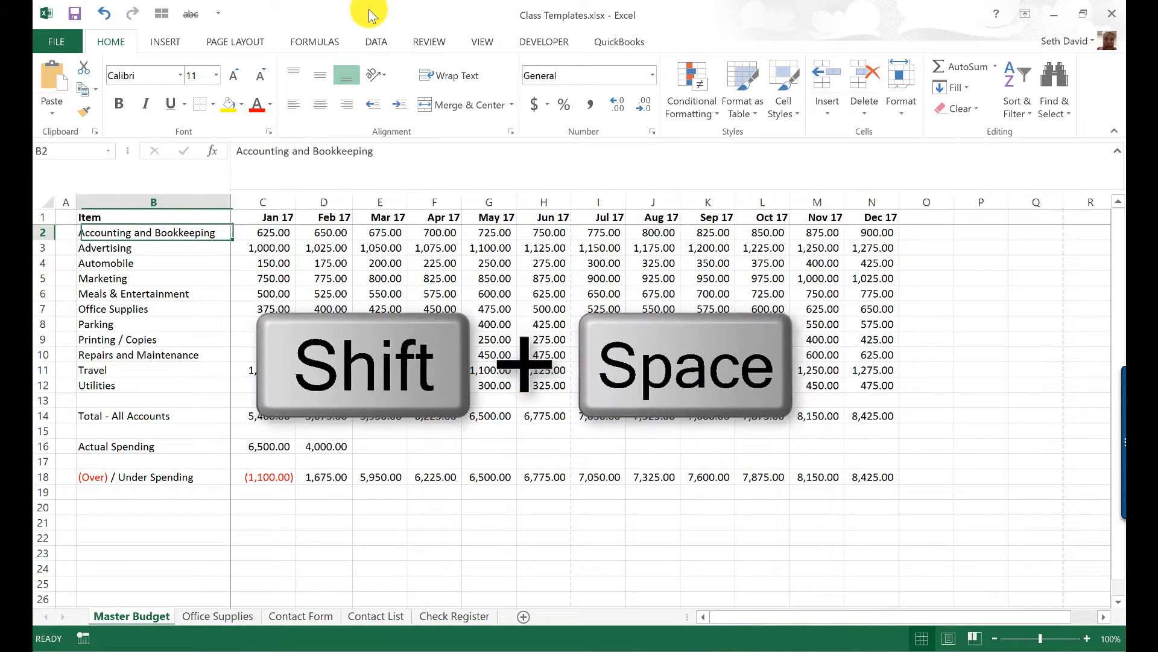
{"action": "key", "text": "Left"}
{"action": "key", "text": "shift+space"}
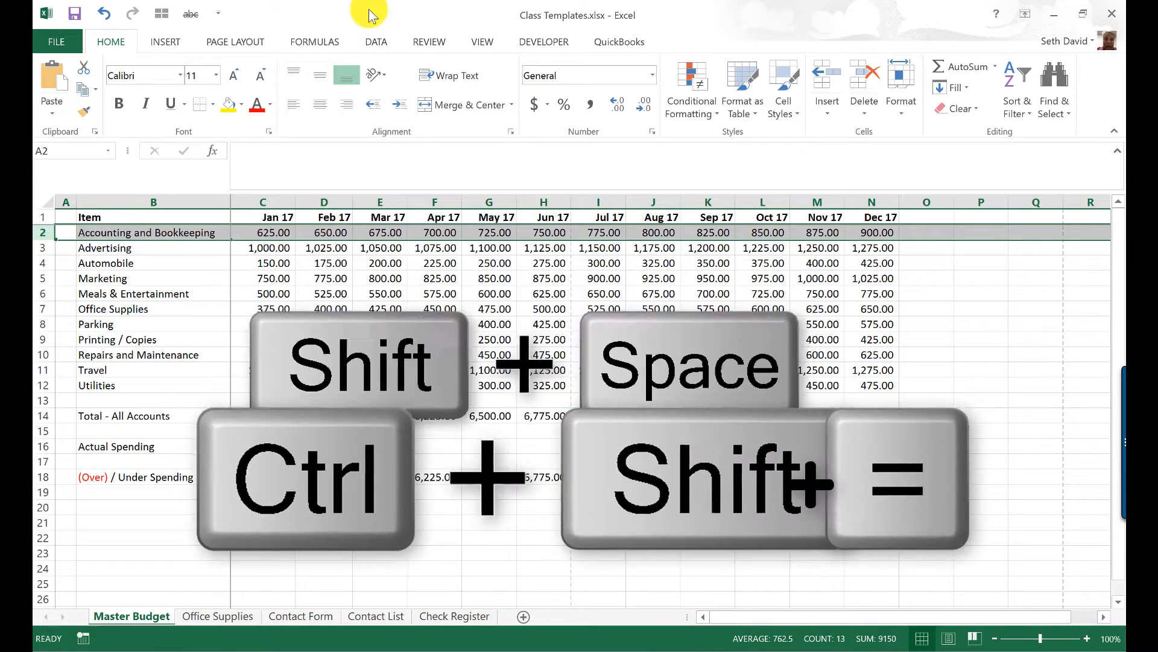
{"action": "key", "text": "ctrl+shift+equal"}
{"action": "key", "text": "ctrl+shift+equal"}
{"action": "key", "text": "ctrl+shift+equal"}
{"action": "key", "text": "ctrl+shift+equal"}
{"action": "key", "text": "ctrl+shift+equal"}
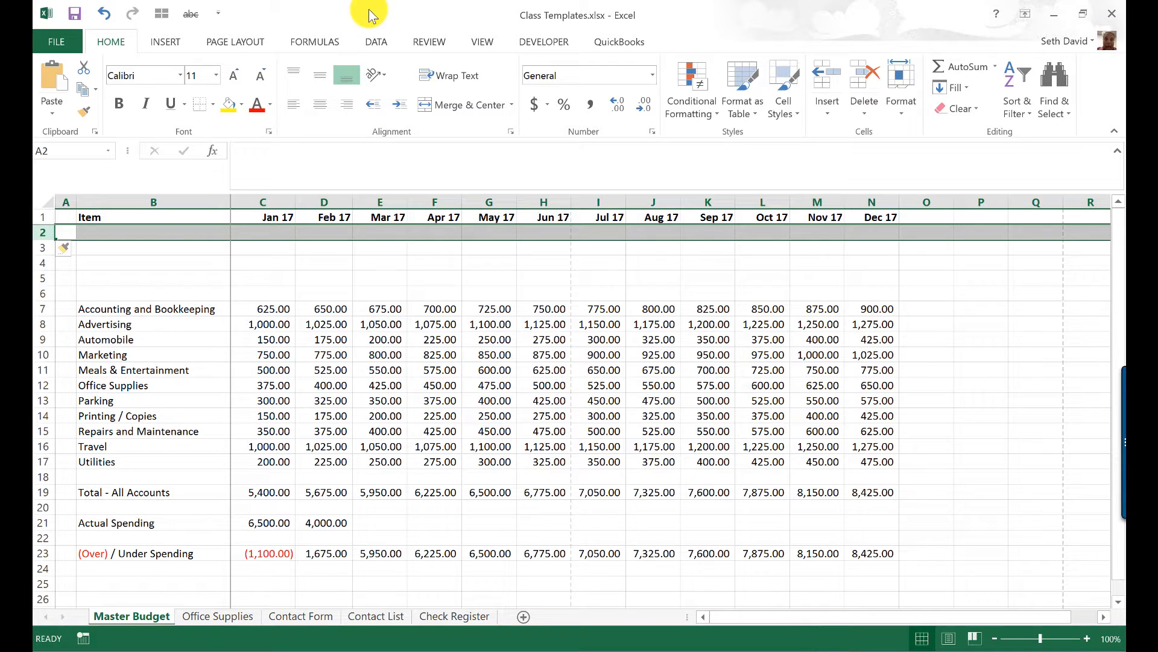
Step: Delete all five blank rows between the header row and Accounting and Bookkeeping
{"action": "key", "text": "ctrl+minus"}
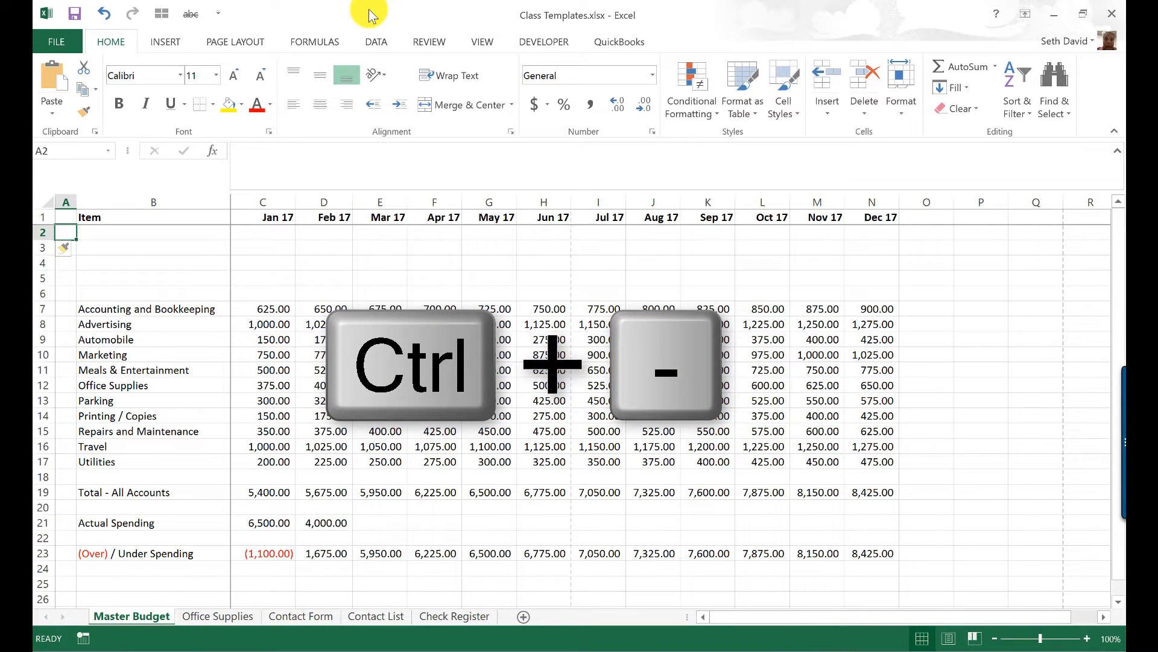
{"action": "key", "text": "shift+space"}
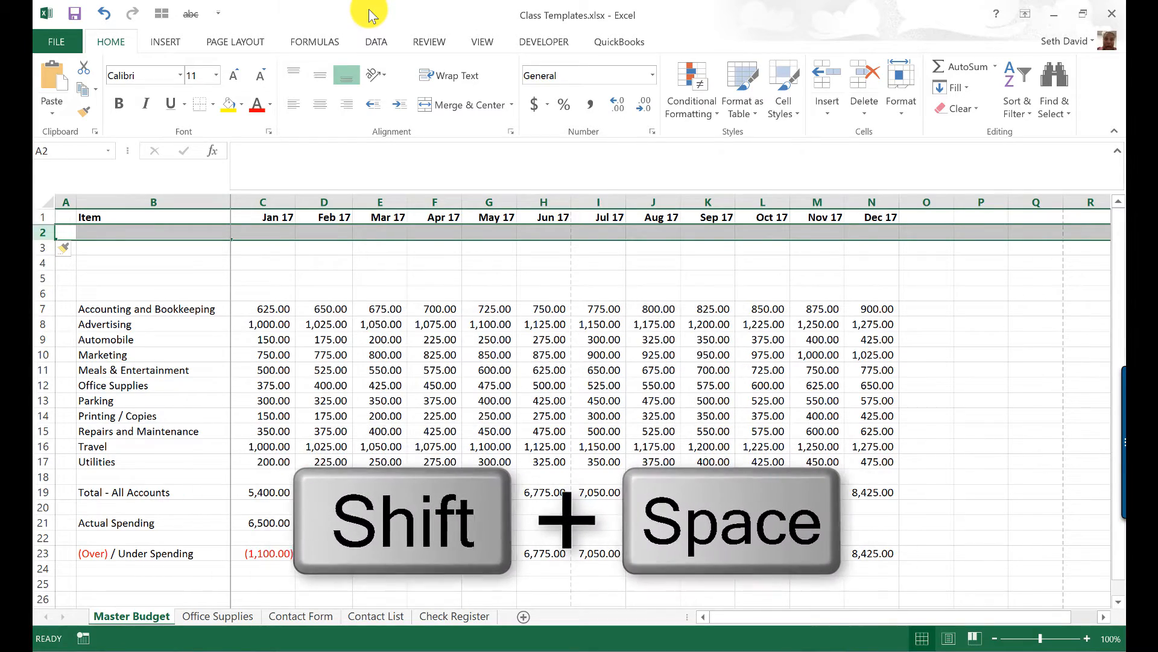
{"action": "key", "text": "ctrl+minus"}
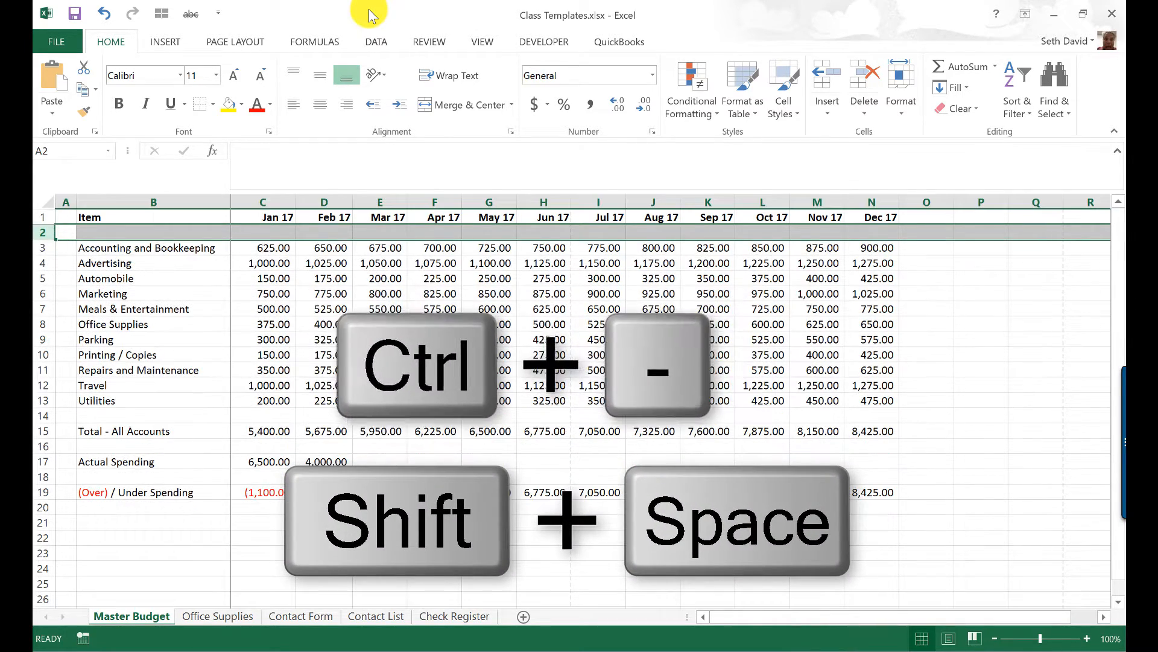
{"action": "key", "text": "ctrl+minus"}
Step: Insert five blank columns before the Mar 17 column
{"action": "key", "text": "Right"}
{"action": "key", "text": "Right"}
{"action": "key", "text": "Right"}
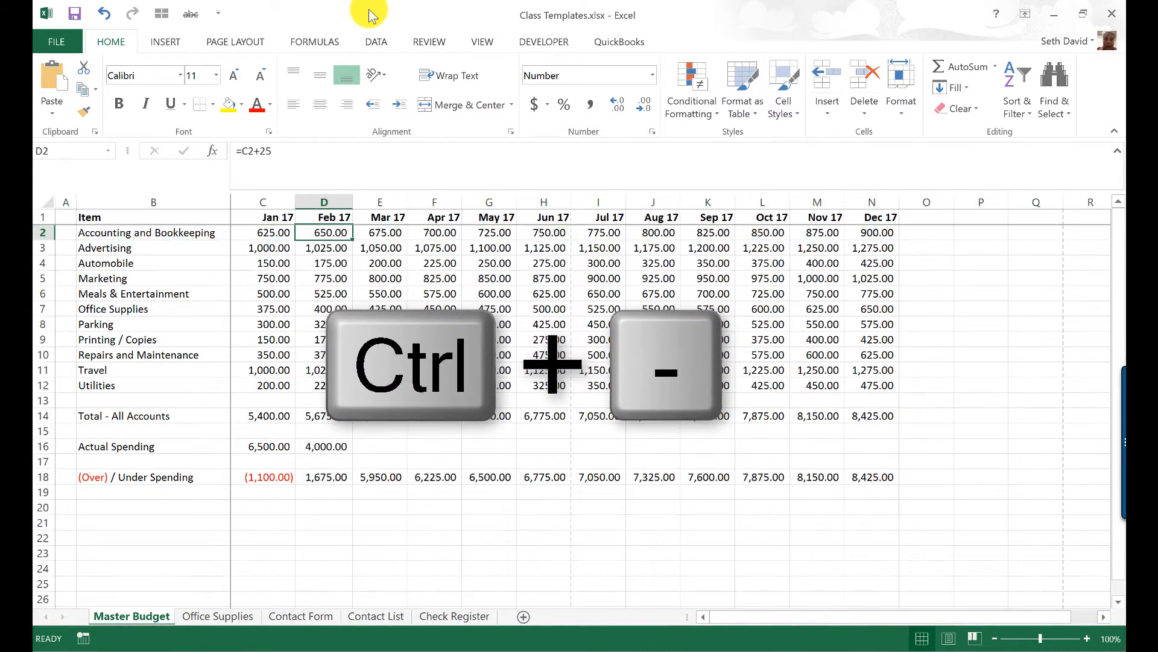
{"action": "key", "text": "shift+space"}
{"action": "key", "text": "Right"}
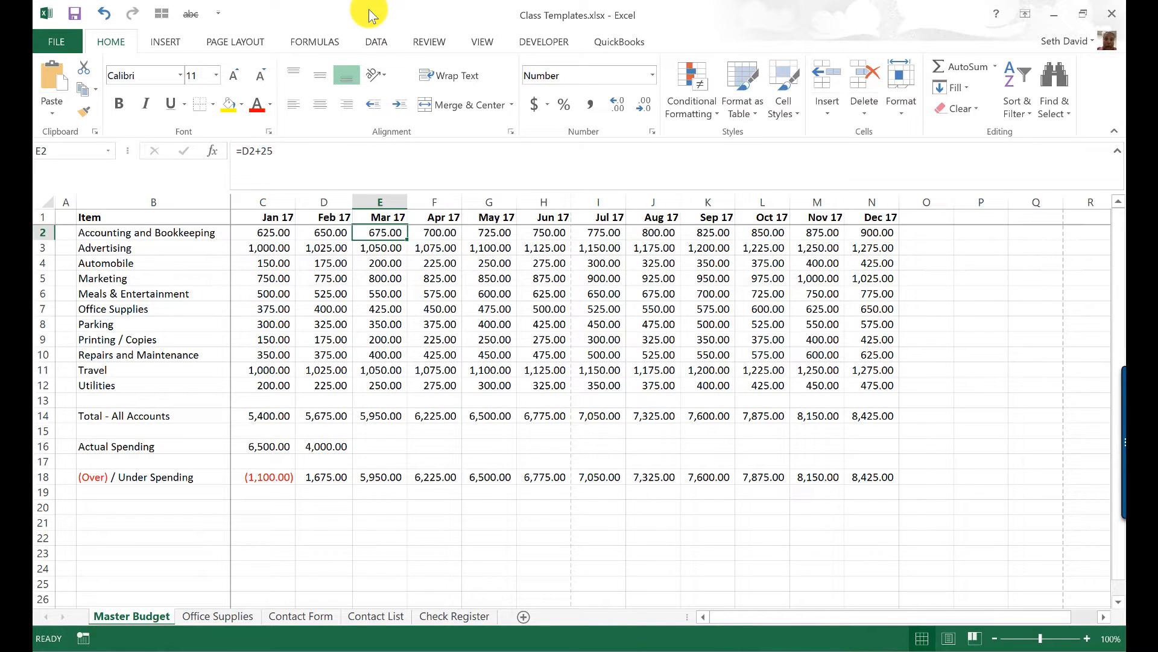
{"action": "key", "text": "ctrl+space"}
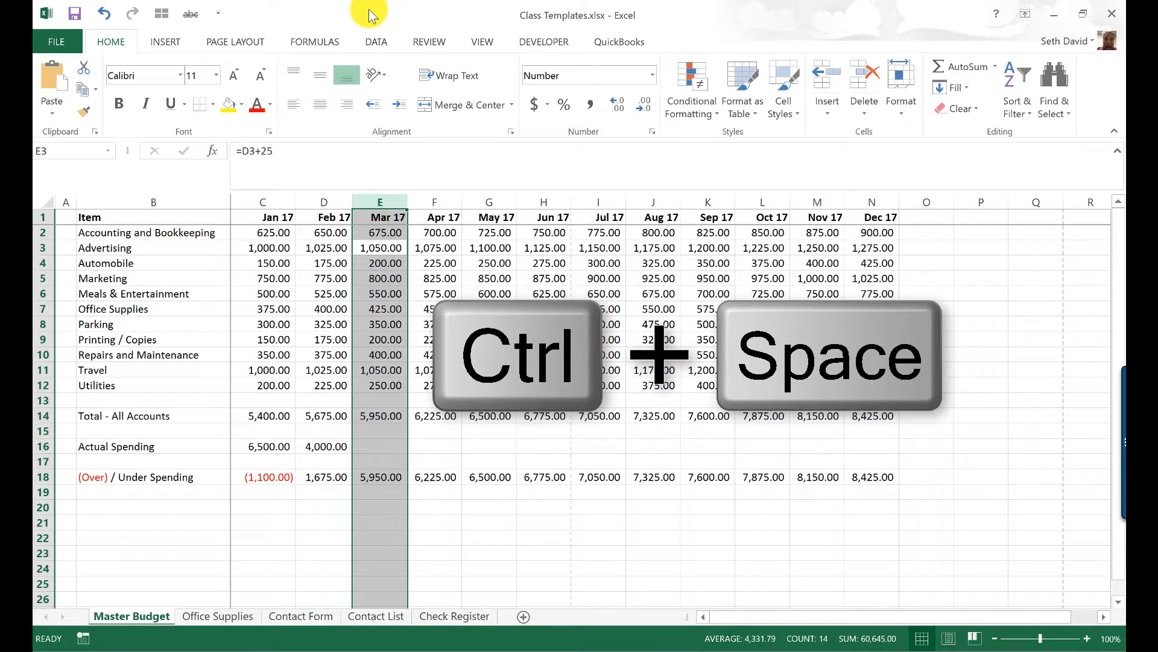
{"action": "key", "text": "shift+BackSpace"}
{"action": "key", "text": "ctrl+space"}
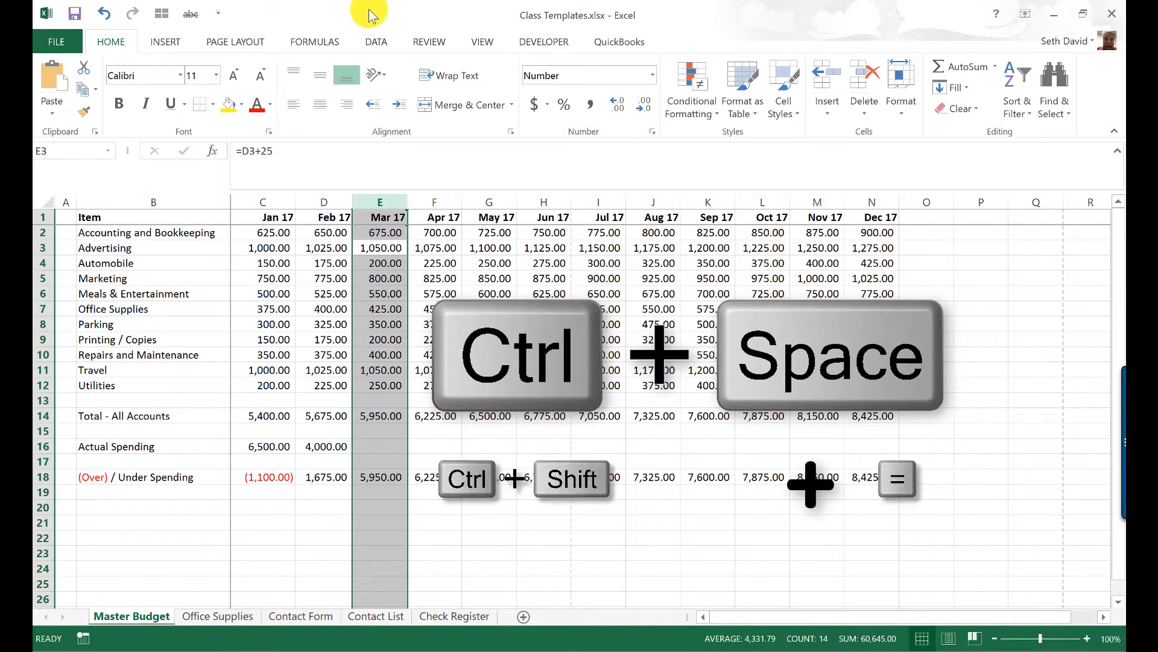
{"action": "key", "text": "ctrl+shift+equal"}
{"action": "key", "text": "ctrl+shift+equal"}
{"action": "key", "text": "ctrl+shift+equal"}
{"action": "key", "text": "ctrl+shift+equal"}
{"action": "key", "text": "ctrl+shift+equal"}
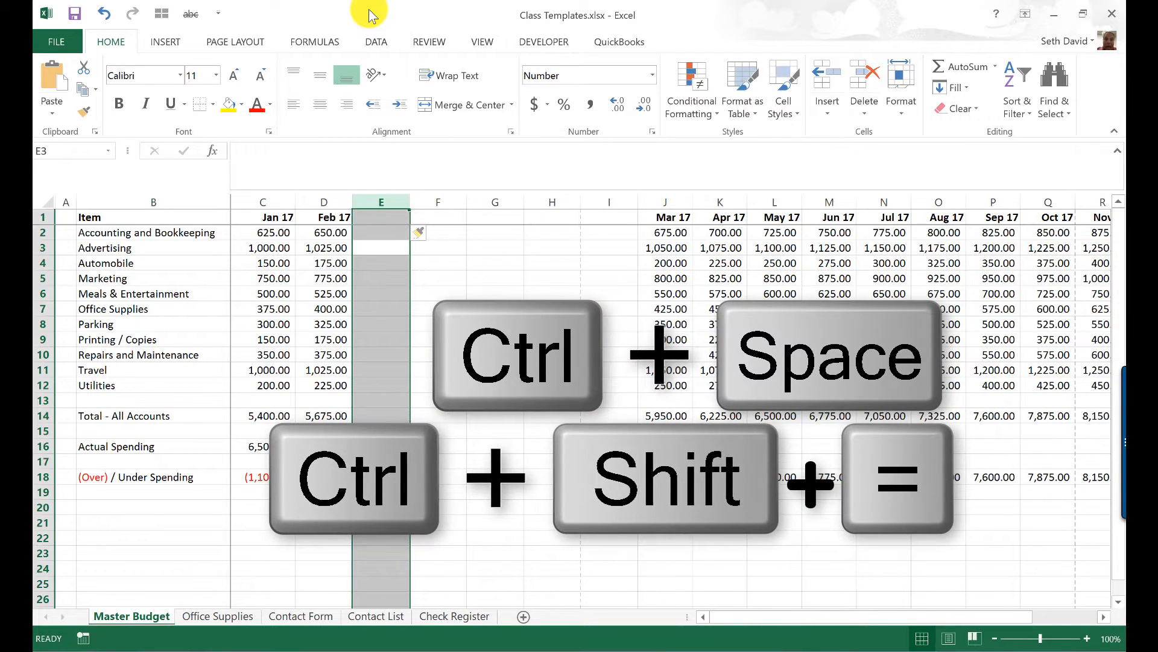
Step: Delete all five blank columns between Feb 17 and Mar 17
{"action": "key", "text": "Up"}
{"action": "key", "text": "Down"}
{"action": "key", "text": "Down"}
{"action": "key", "text": "ctrl+space"}
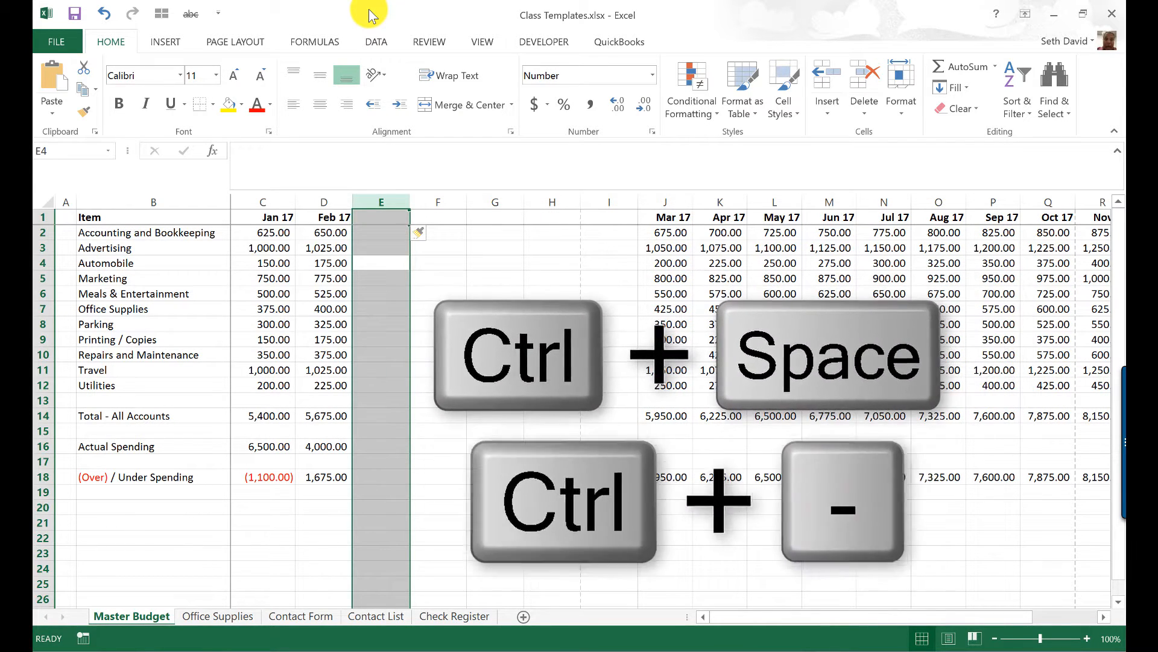
{"action": "key", "text": "ctrl+minus"}
{"action": "key", "text": "ctrl+minus"}
{"action": "key", "text": "ctrl+minus"}
{"action": "key", "text": "ctrl+minus"}
{"action": "key", "text": "ctrl+minus"}
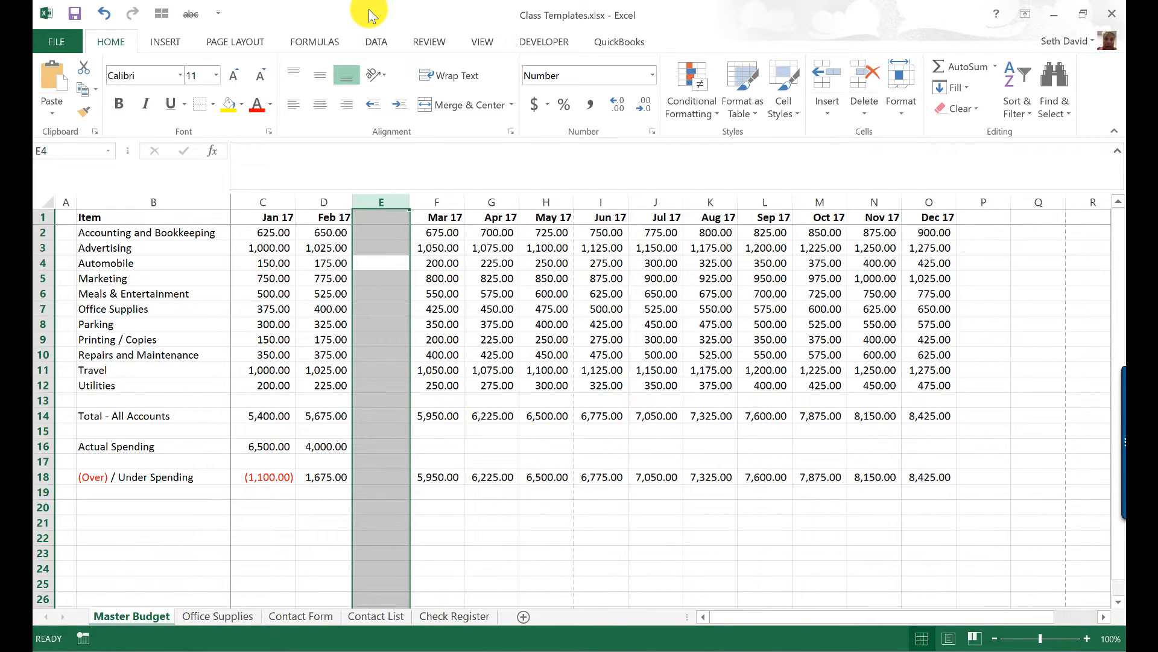
Step: Select the entire Marketing row, and switch the selection to the entire Apr 17 column
{"action": "key", "text": "Up"}
{"action": "key", "text": "Right"}
{"action": "key", "text": "Down"}
{"action": "key", "text": "Down"}
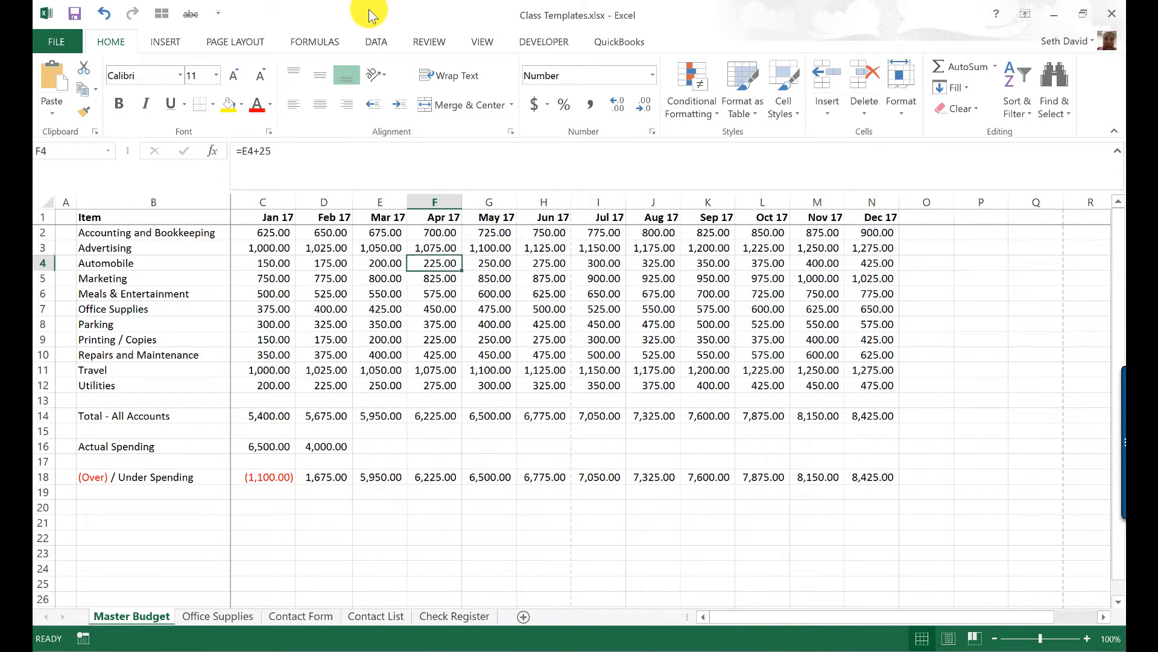
{"action": "key", "text": "shift+space"}
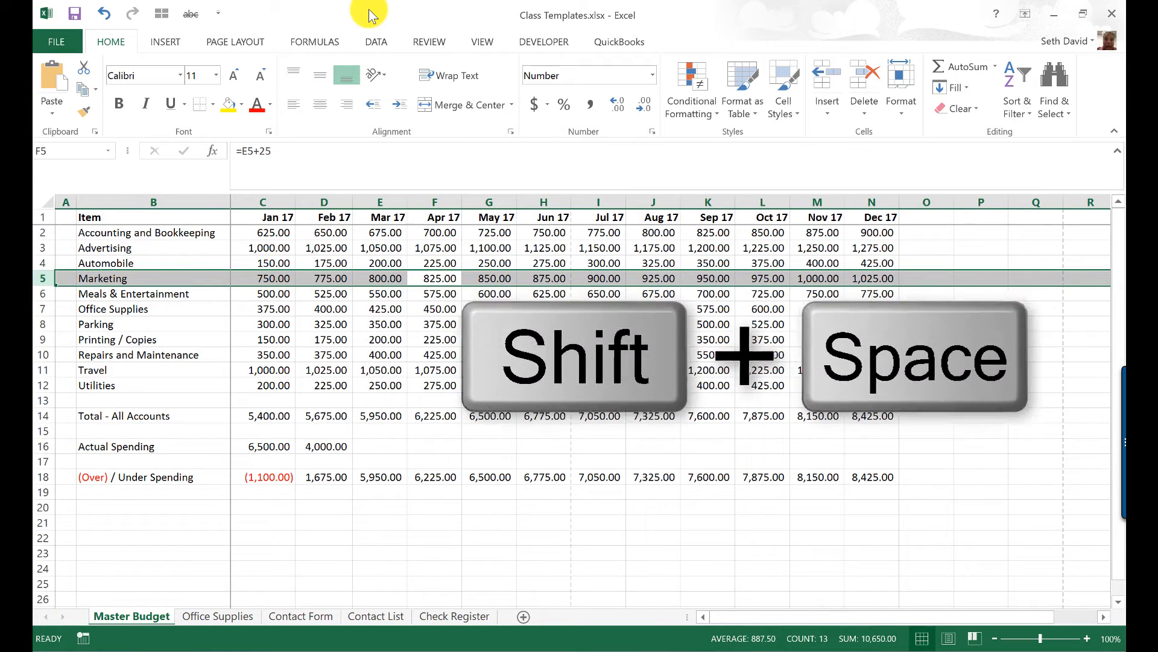
{"action": "key", "text": "ctrl+space"}
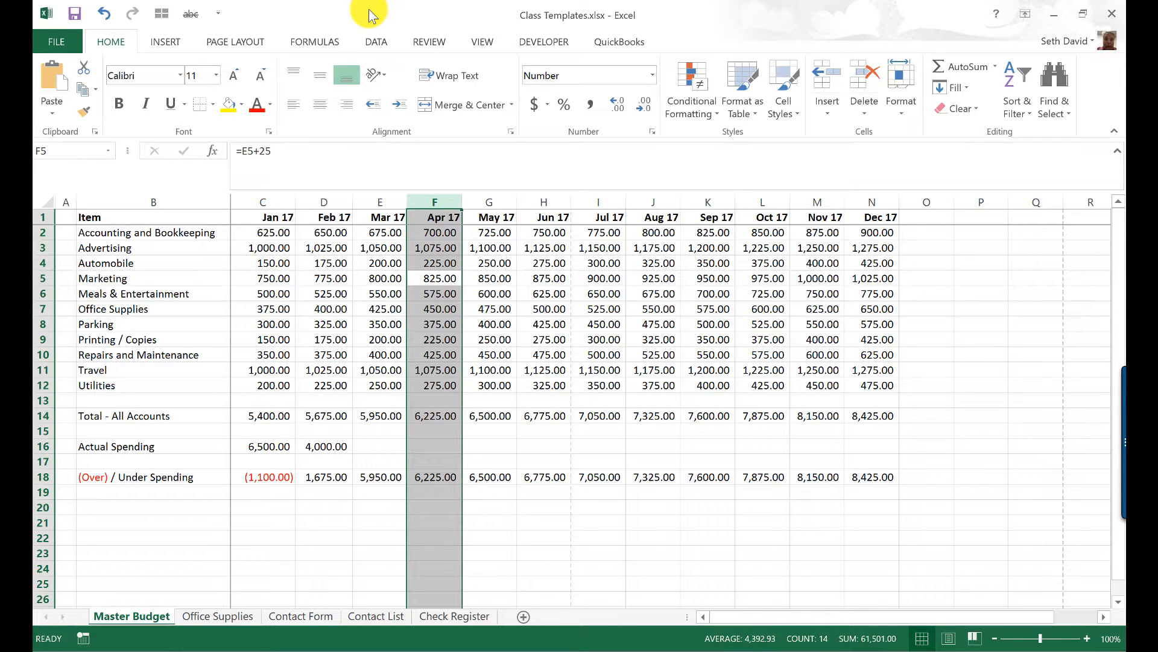
Step: Replace the column selection with the entire Marketing row, keeping F5 as the active cell
{"action": "key", "text": "Up"}
{"action": "key", "text": "Down"}
{"action": "key", "text": "shift+space"}
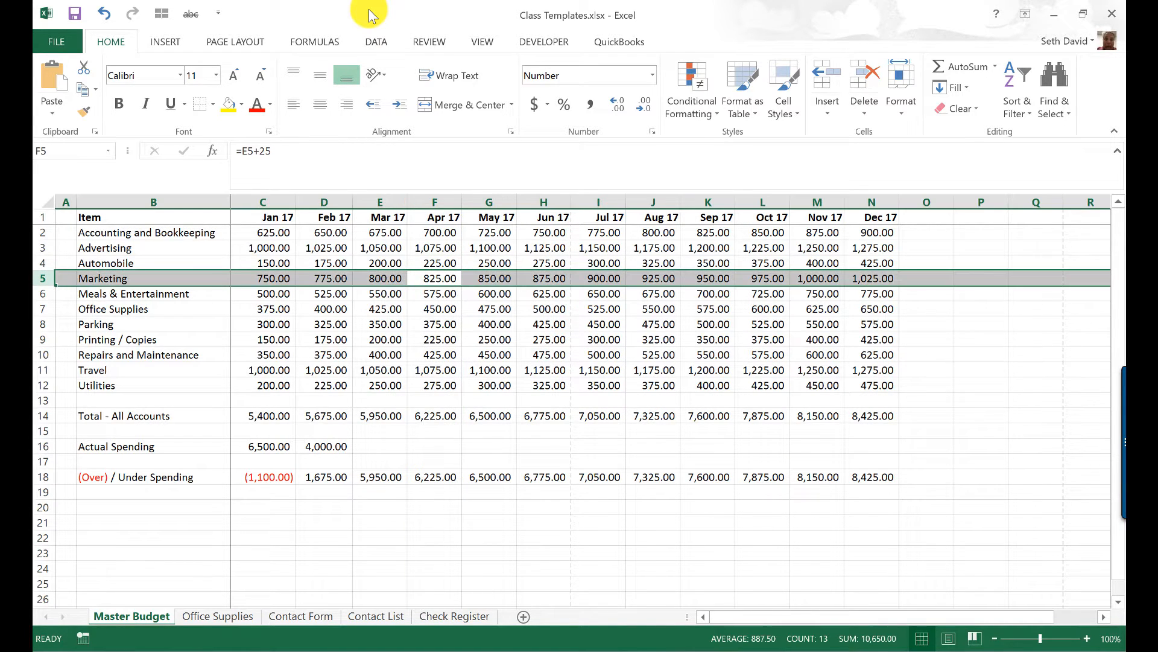
Step: Insert blank rows above the Marketing row, and delete them again
{"action": "key", "text": "ctrl+shift+equal"}
{"action": "key", "text": "ctrl+shift+equal"}
{"action": "key", "text": "ctrl+shift+equal"}
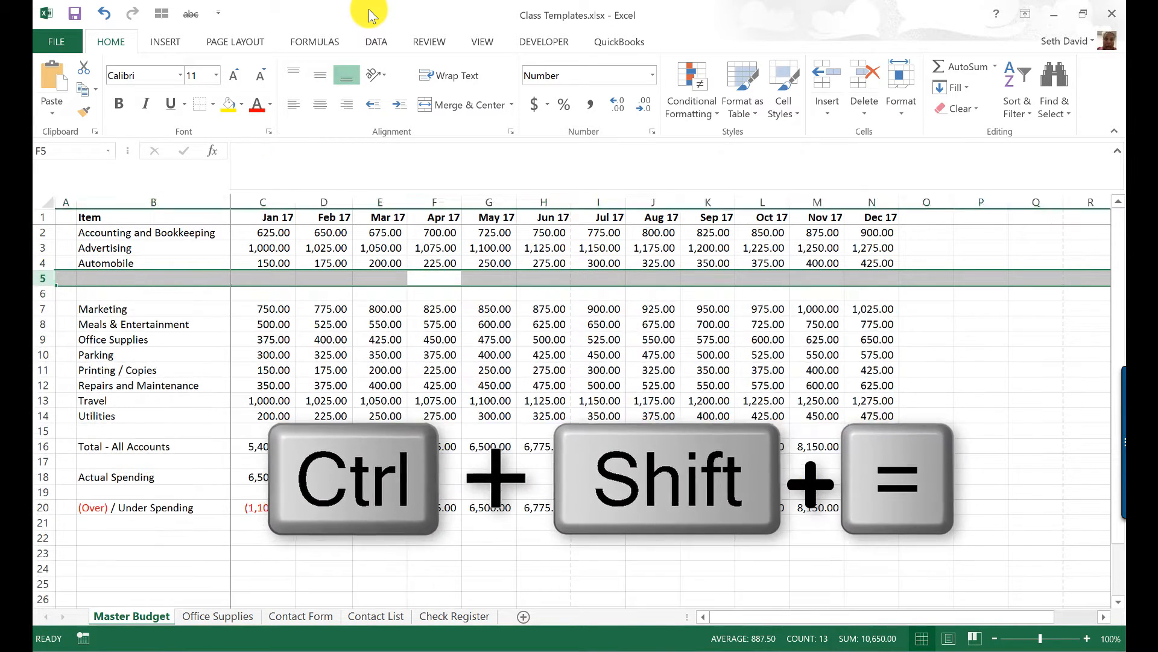
{"action": "key", "text": "ctrl+minus"}
{"action": "key", "text": "ctrl+minus"}
{"action": "key", "text": "ctrl+minus"}
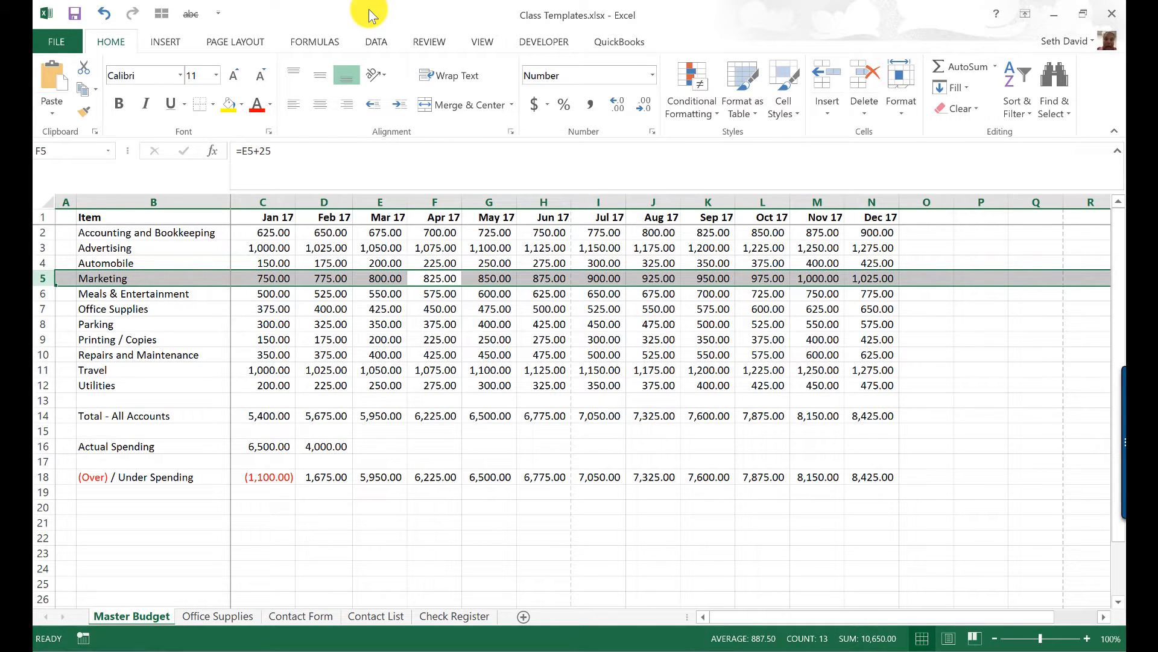
Step: Jump from the Marketing label to the Feb 17 total in D14, and finish on A14 of the Master Budget sheet
{"action": "key", "text": "ctrl+Left"}
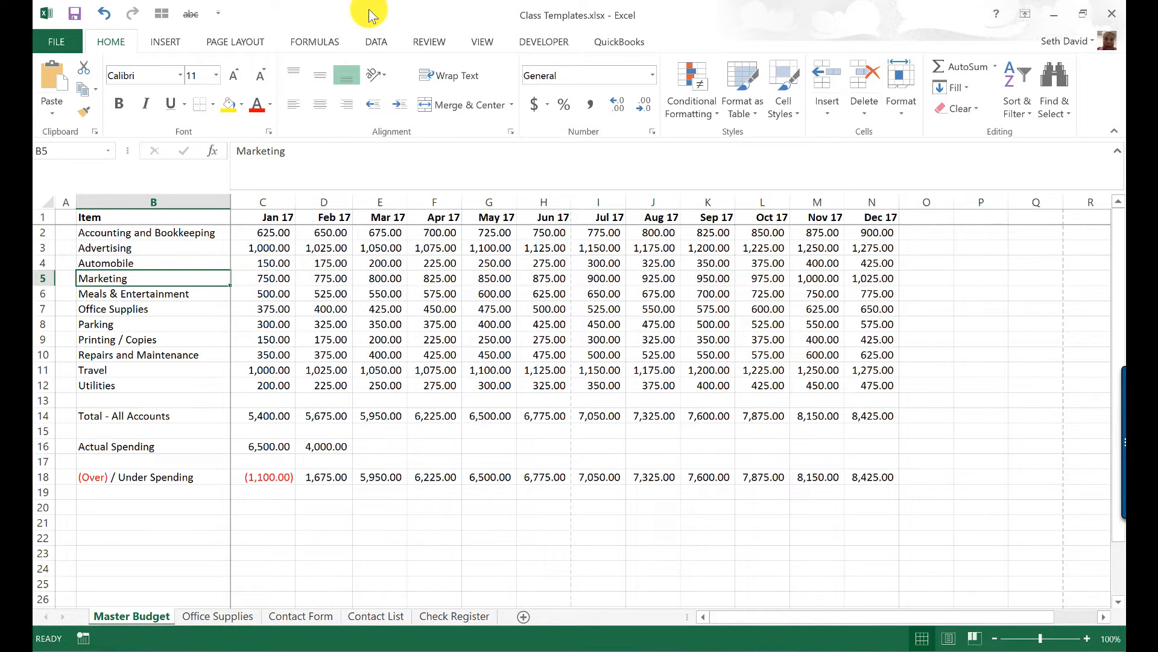
{"action": "key", "text": "Right"}
{"action": "key", "text": "Right"}
{"action": "key", "text": "ctrl+Down"}
{"action": "key", "text": "ctrl+Down"}
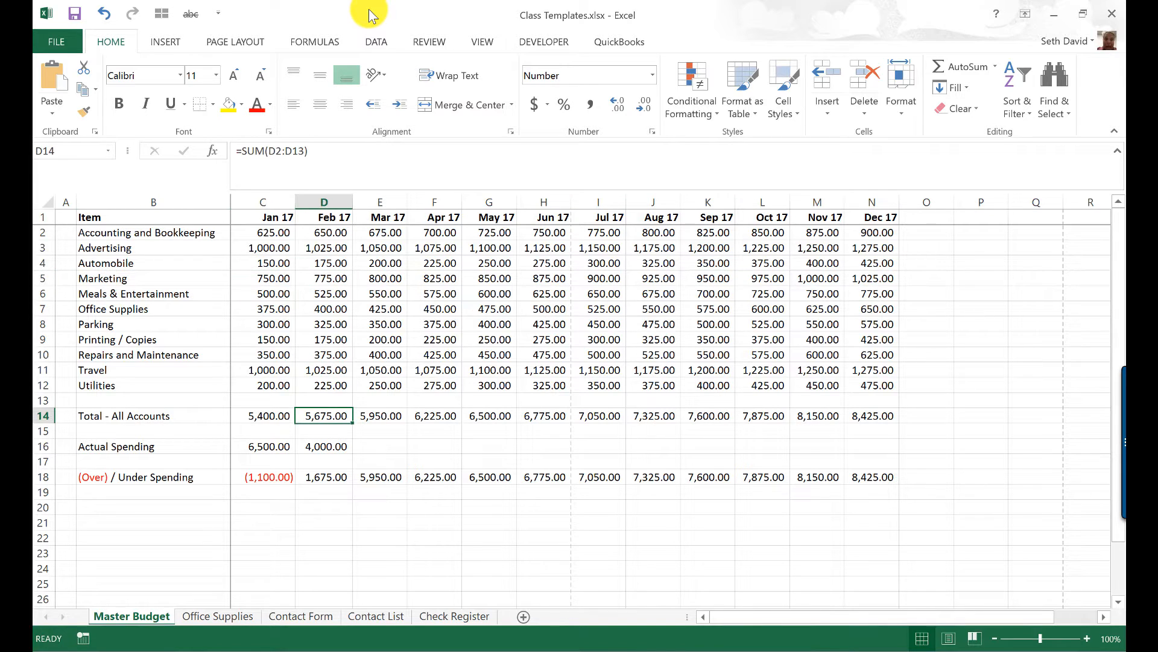
{"action": "key", "text": "ctrl+Left"}
{"action": "key", "text": "Left"}
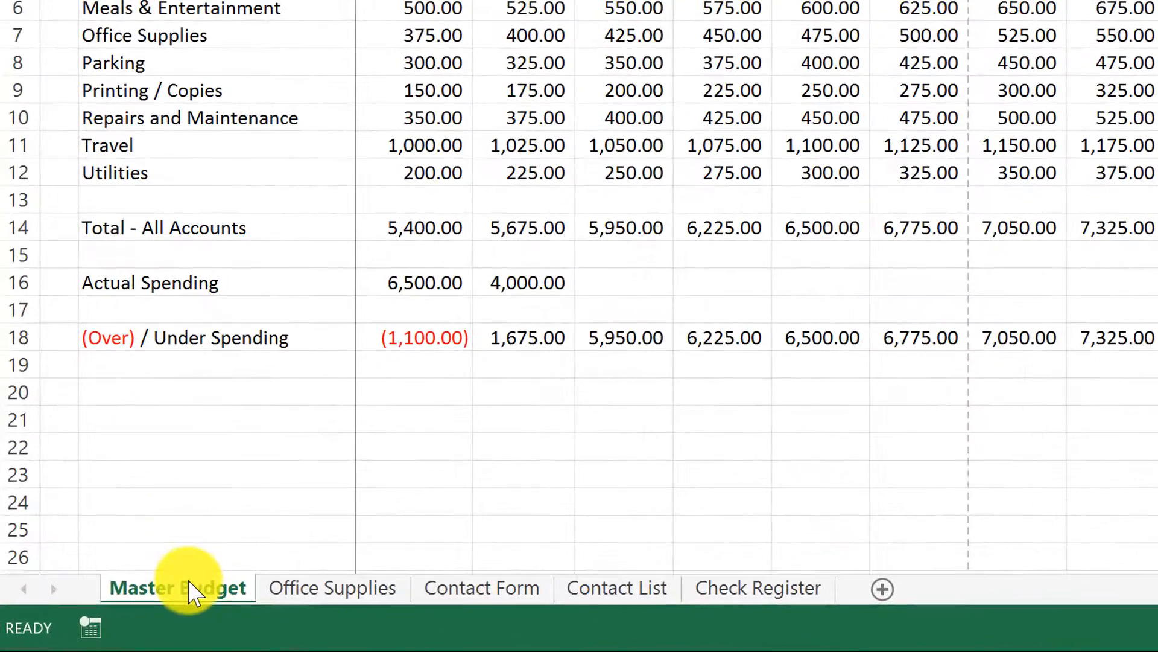
{"action": "left_click", "coordinate": [137, 613]}
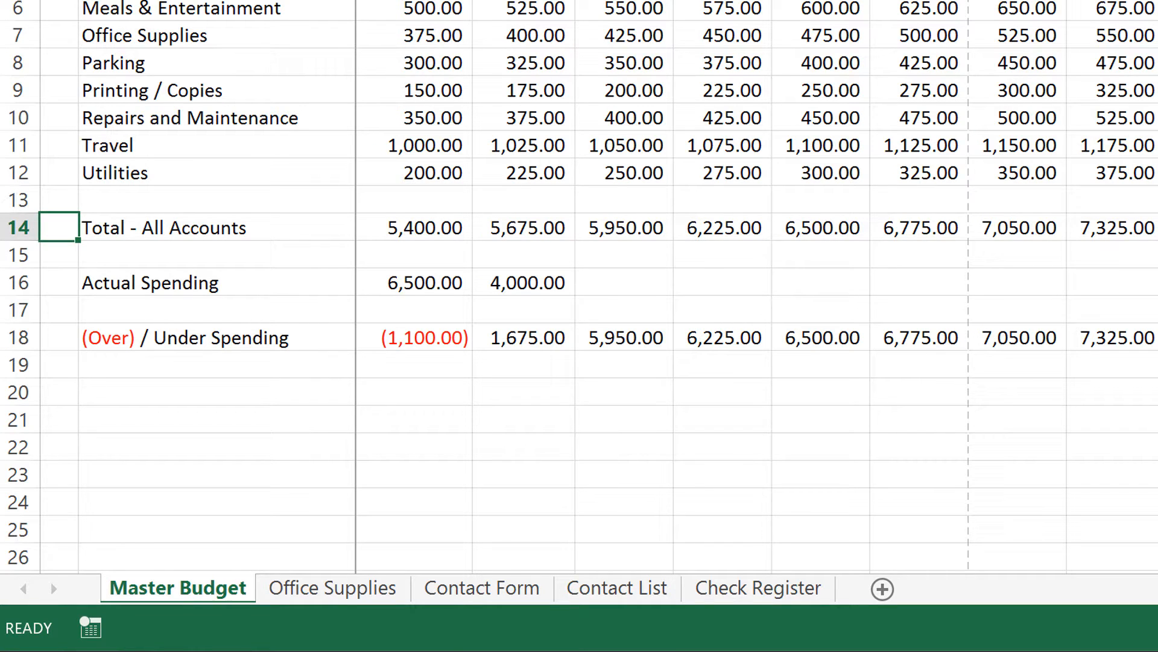
Step: Move forward sheet by sheet through Office Supplies to Contact Form, and return to Master Budget
{"action": "key", "text": "ctrl+Next"}
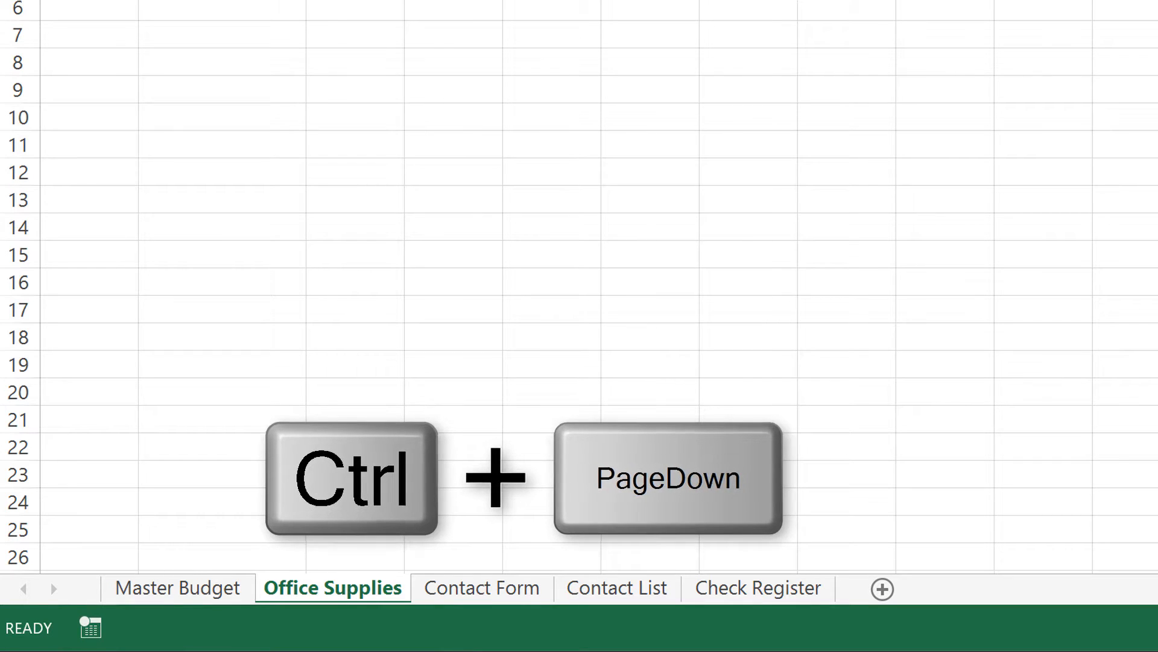
{"action": "key", "text": "ctrl+Page_Down"}
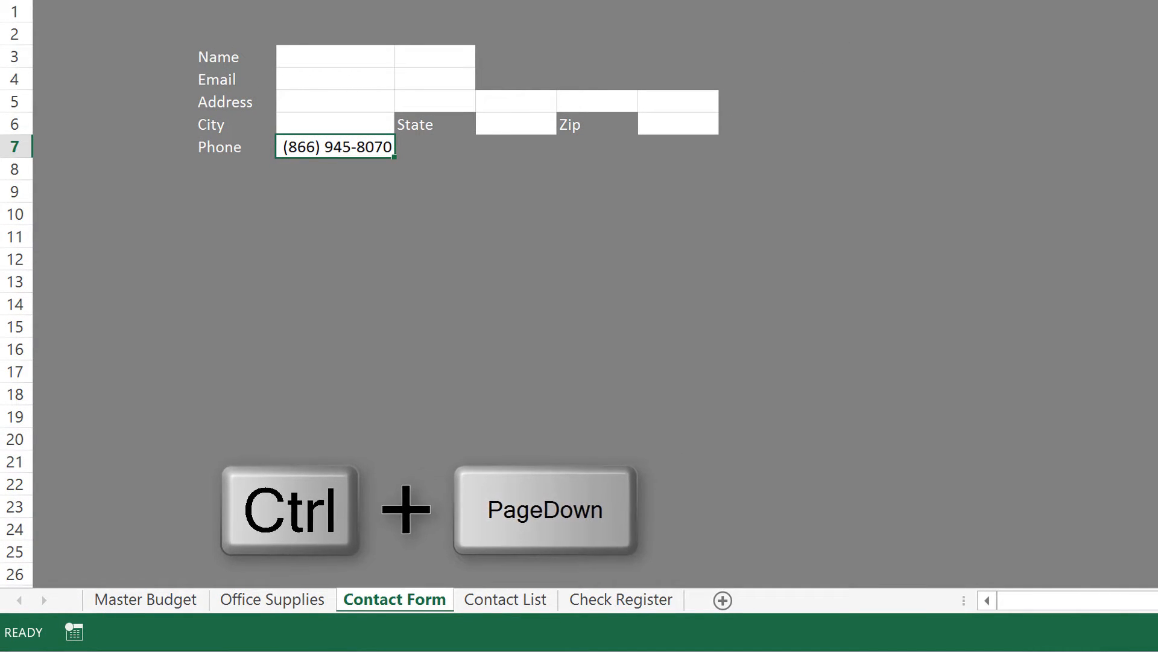
{"action": "key", "text": "ctrl+Page_Up"}
{"action": "key", "text": "ctrl+Page_Up"}
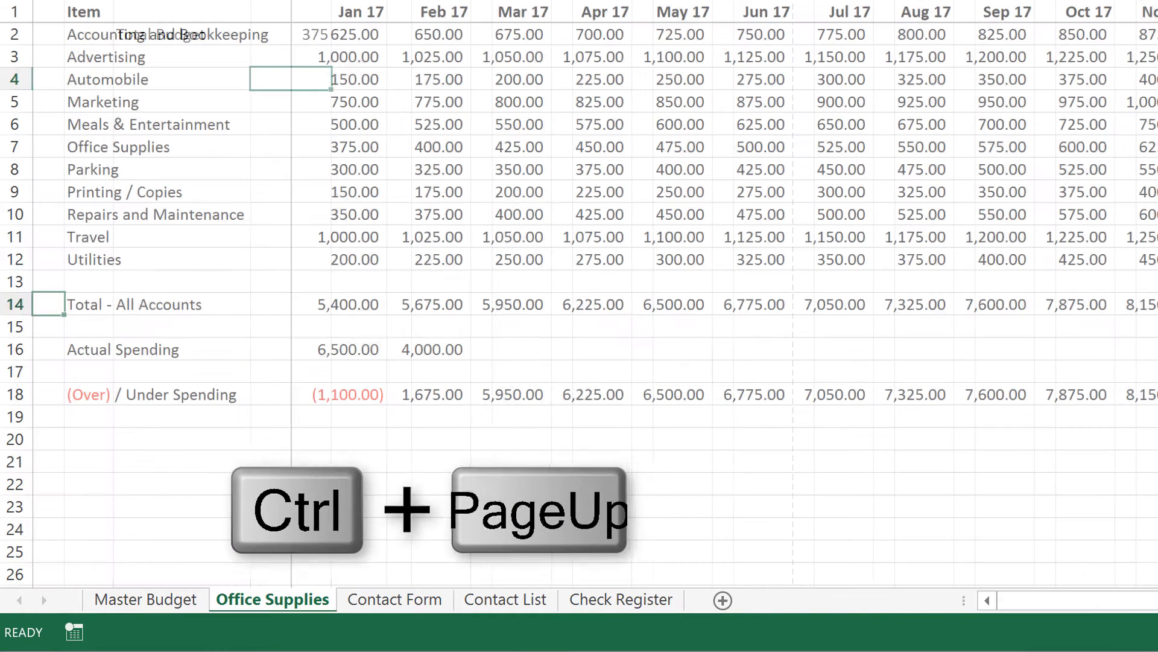
Step: Switch repeatedly back and forth between the Master Budget, Office Supplies and Contact Form sheets, ending on Master Budget
{"action": "key", "text": "ctrl+Page_Down"}
{"action": "key", "text": "ctrl+Page_Down"}
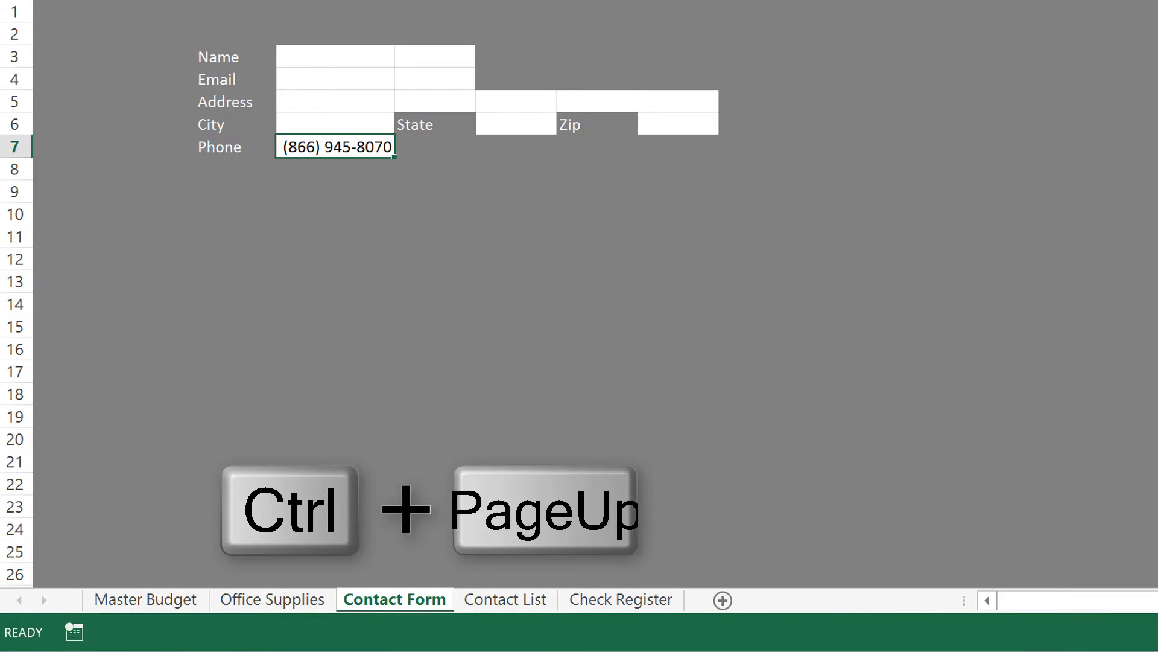
{"action": "key", "text": "ctrl+Page_Up"}
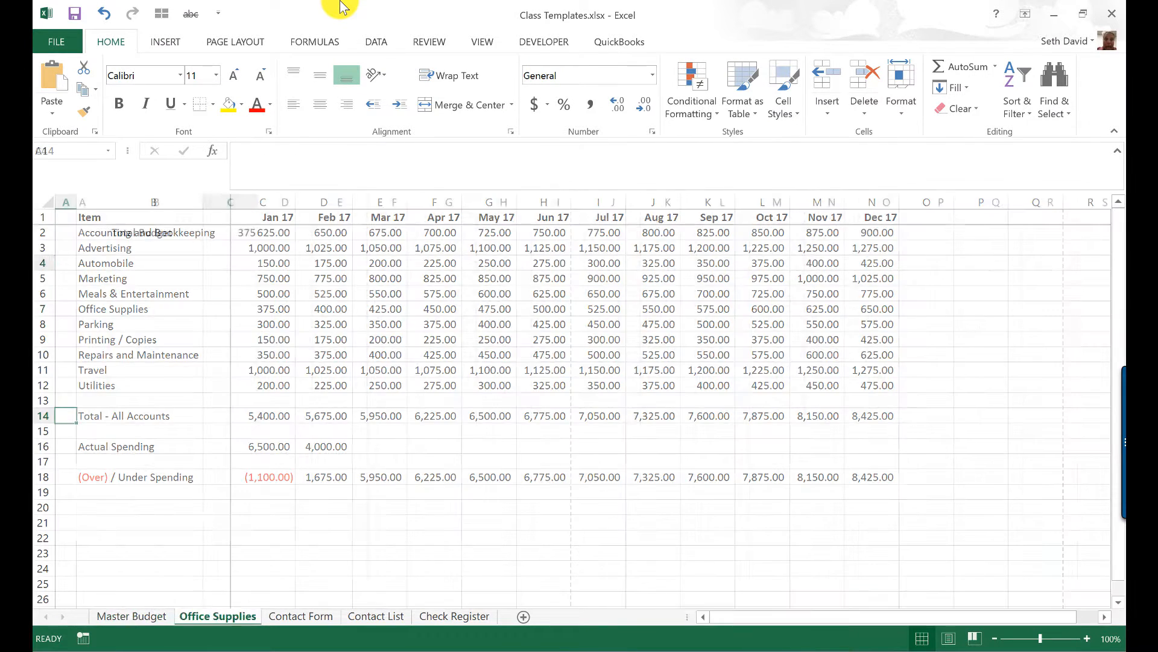
{"action": "key", "text": "ctrl+Page_Down"}
{"action": "key", "text": "ctrl+Page_Down"}
{"action": "key", "text": "ctrl+Page_Up"}
{"action": "key", "text": "ctrl+Page_Up"}
{"action": "key", "text": "ctrl+Page_Up"}
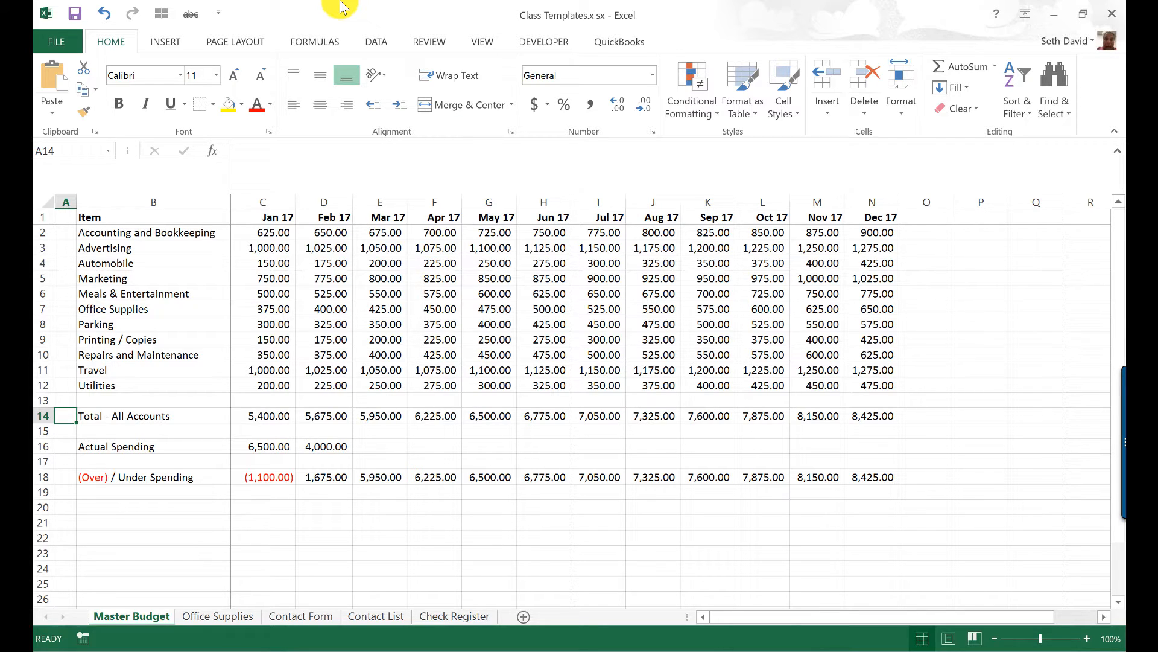
{"action": "key", "text": "ctrl+Page_Down"}
{"action": "key", "text": "ctrl+Page_Down"}
Step: View the Format Cells dialog for cell A14, reposition it over the sheet, and close it without changing anything
{"action": "key", "text": "ctrl+1"}
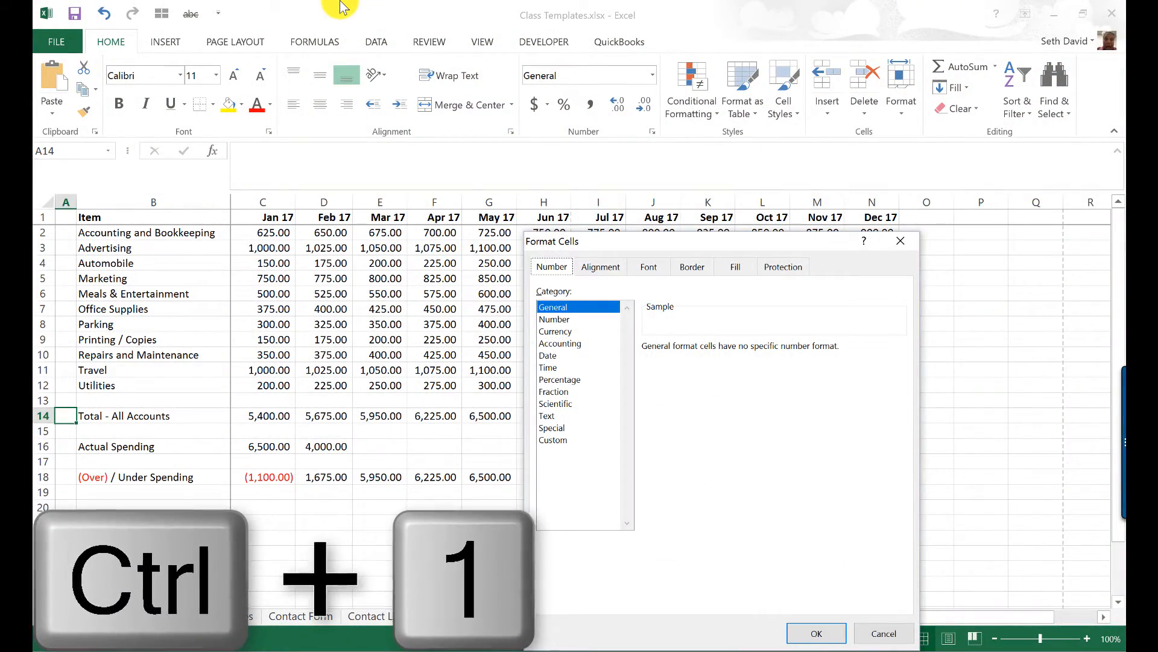
{"action": "left_click_drag", "start_coordinate": [628, 240], "coordinate": [476, 84]}
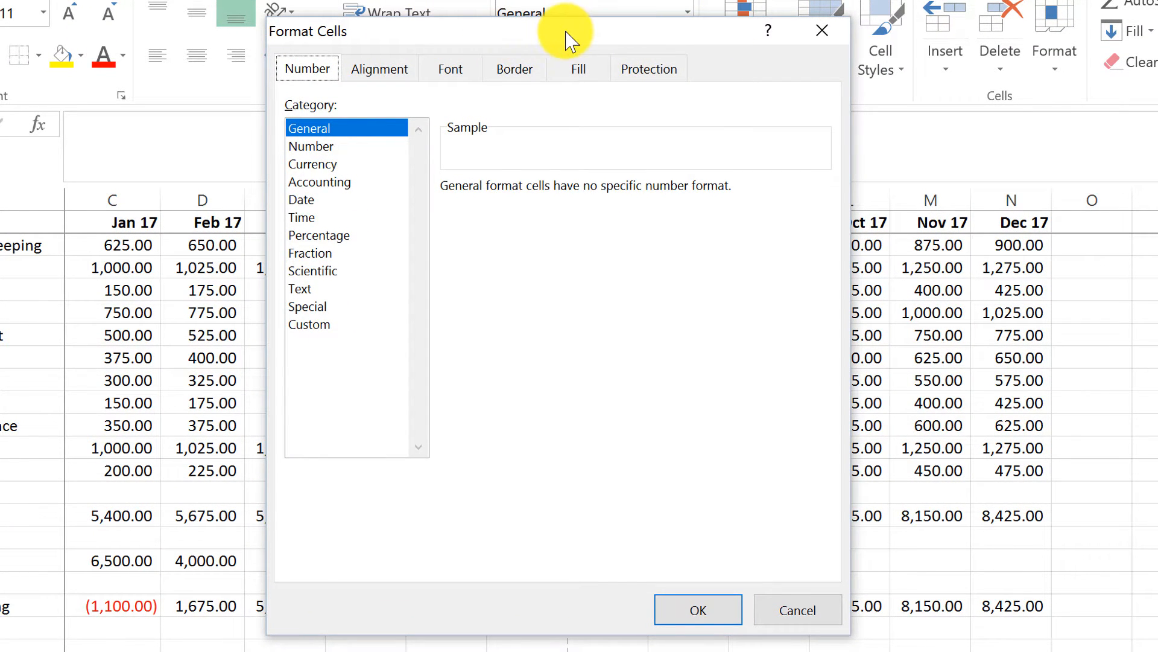
{"action": "left_click_drag", "start_coordinate": [564, 39], "coordinate": [480, 14]}
{"action": "left_click", "coordinate": [739, 8]}
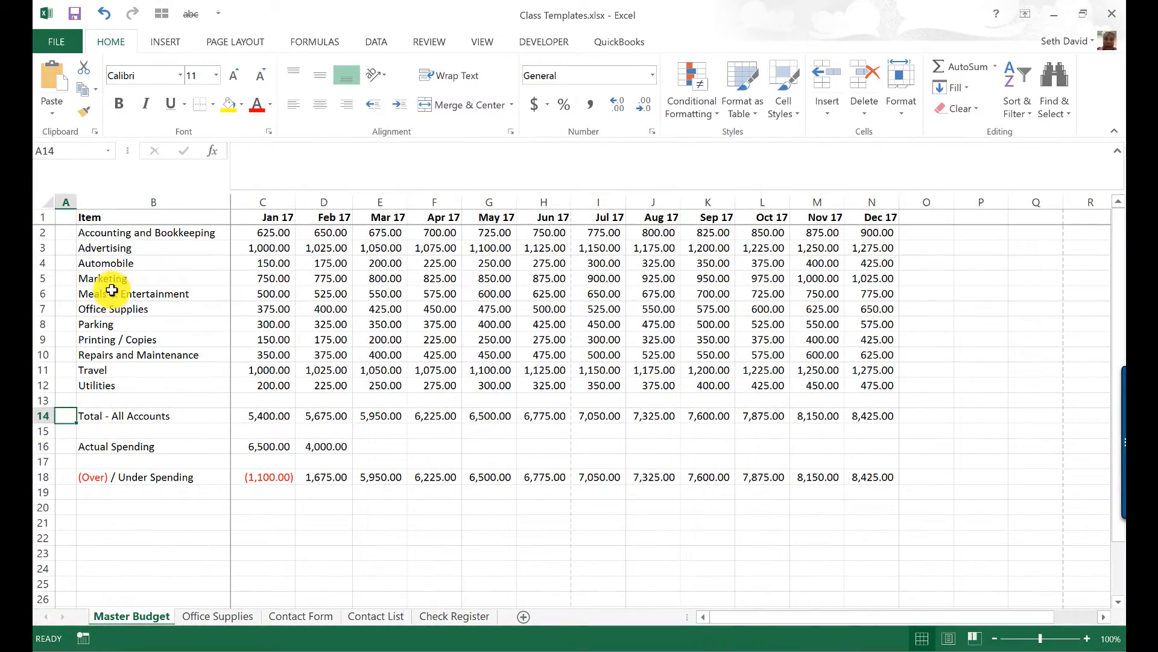
Step: Fill the entire Meals & Entertainment row with the standard light green color, and undo the fill
{"action": "left_click", "coordinate": [111, 291]}
{"action": "key", "text": "shift+space"}
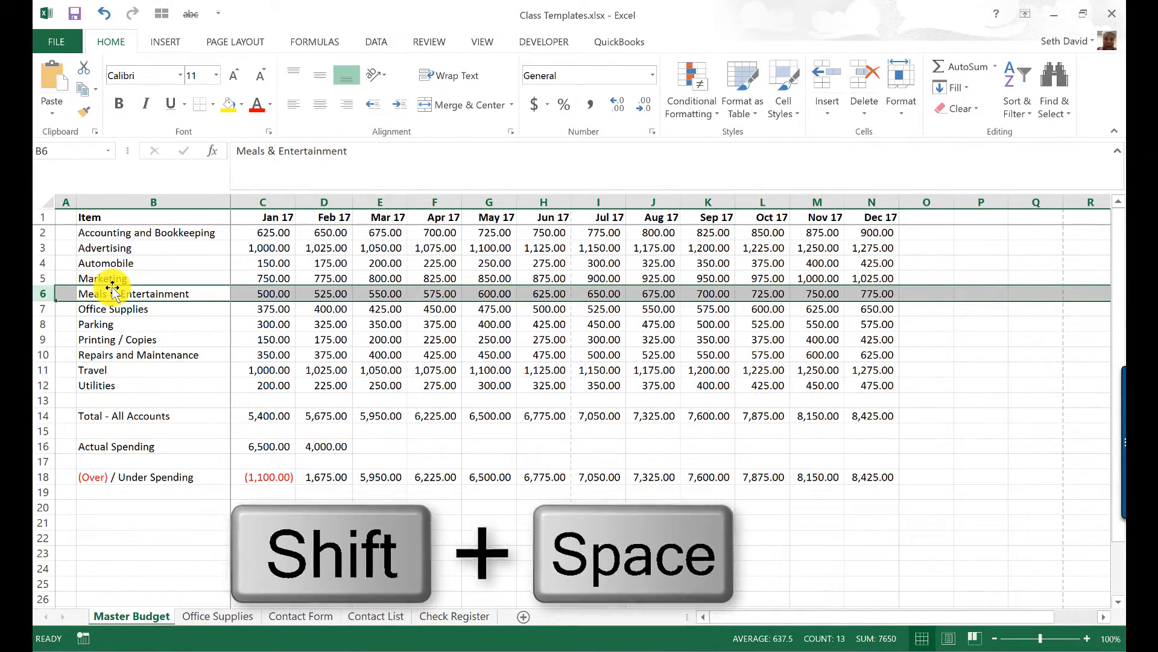
{"action": "key", "text": "ctrl+1"}
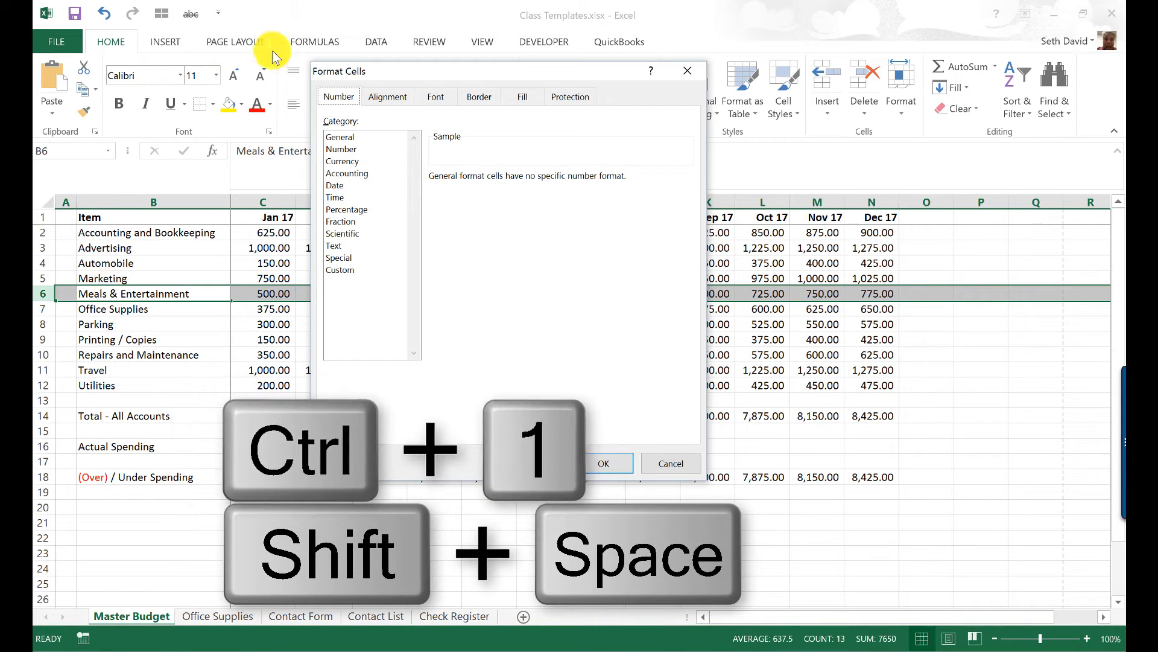
{"action": "left_click", "coordinate": [520, 100]}
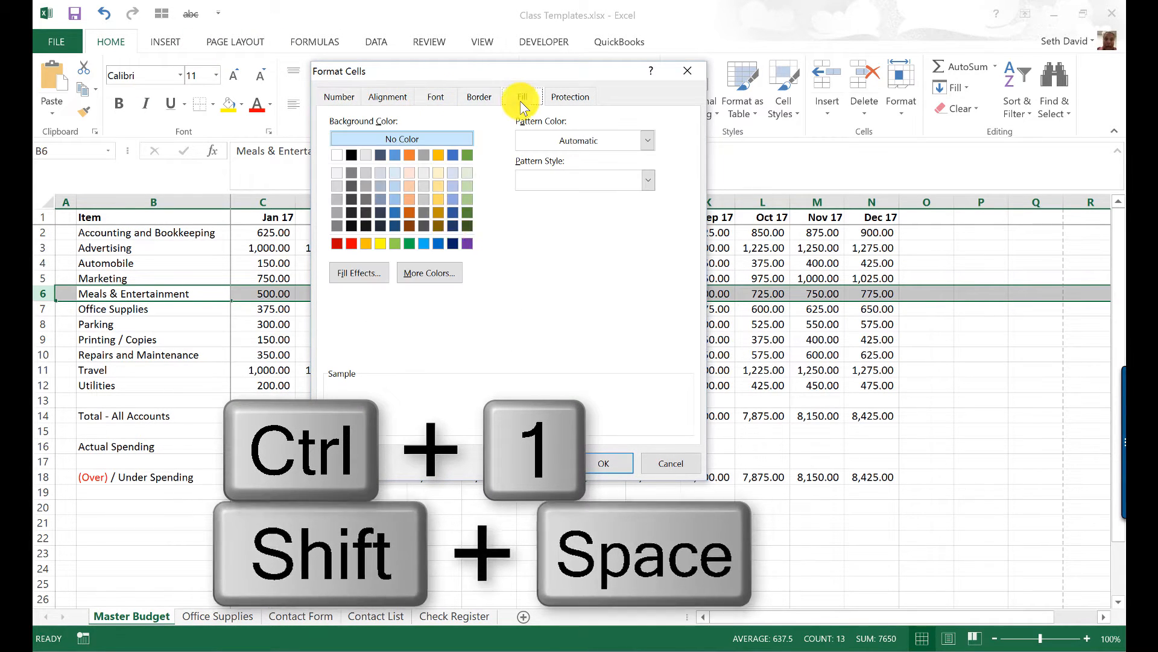
{"action": "left_click", "coordinate": [391, 236]}
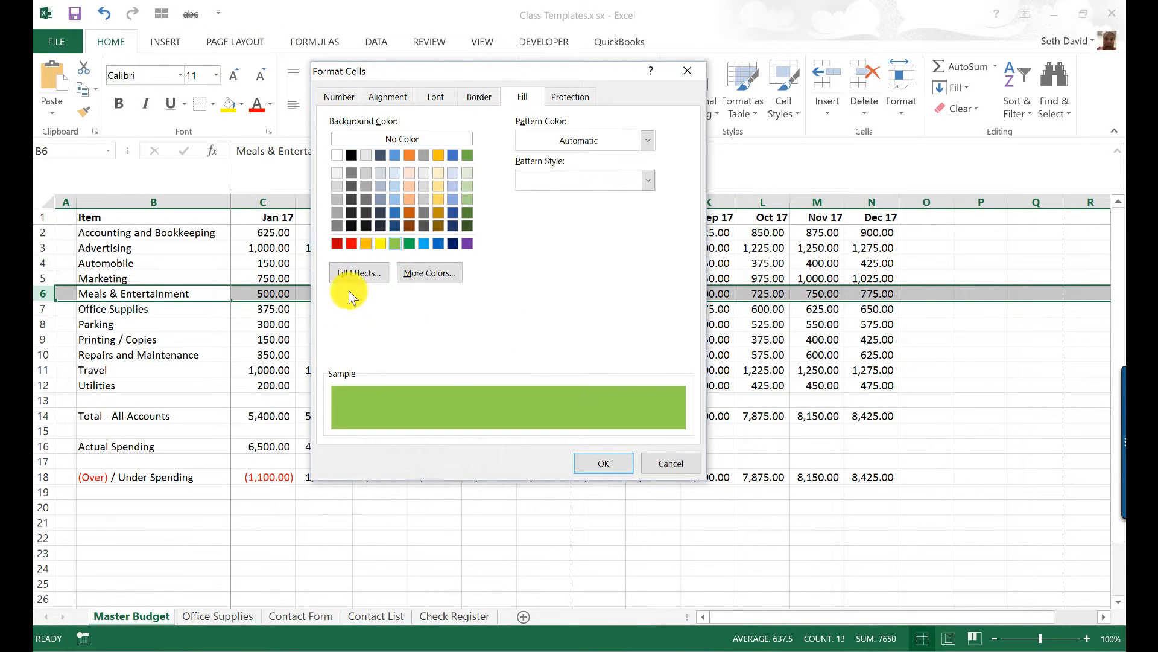
{"action": "left_click", "coordinate": [604, 463]}
{"action": "left_click", "coordinate": [653, 308]}
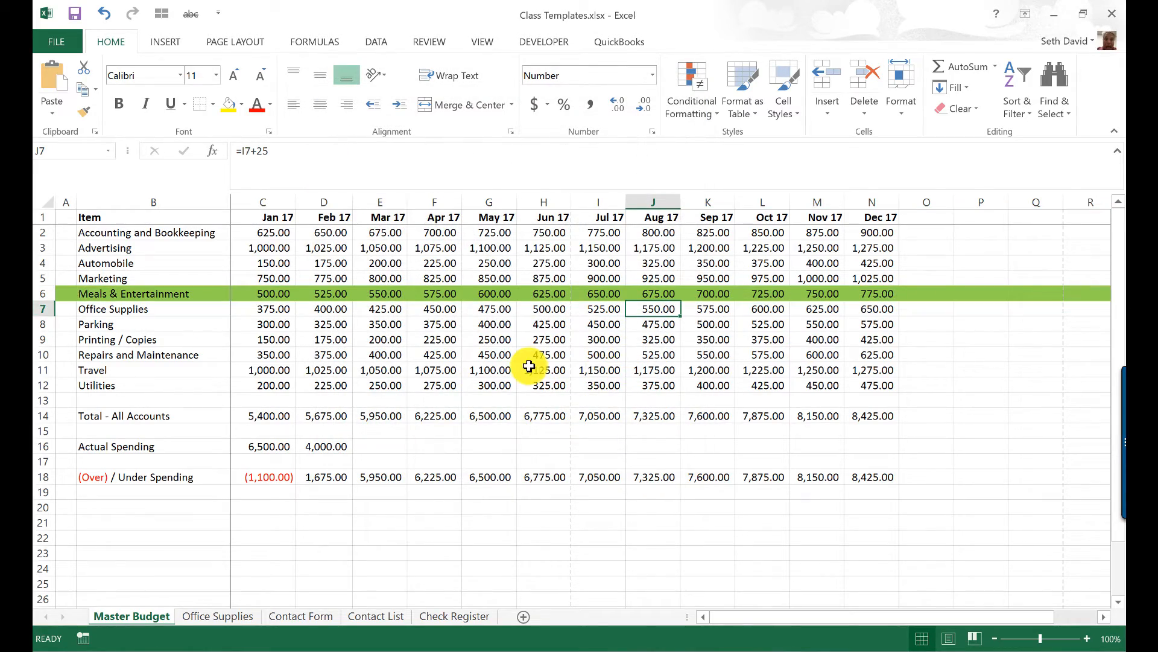
{"action": "key", "text": "ctrl+z"}
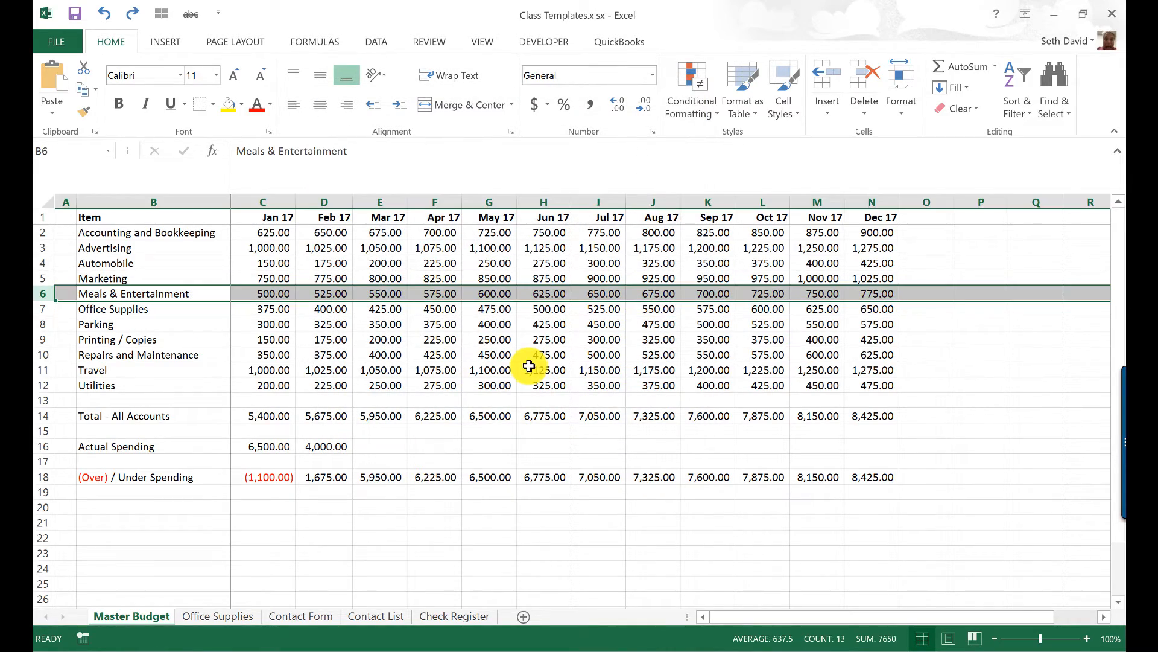
Step: Reselect the entire Meals & Entertainment row, and view its fill color palette and Format Cells fill options without applying any
{"action": "left_click", "coordinate": [183, 295]}
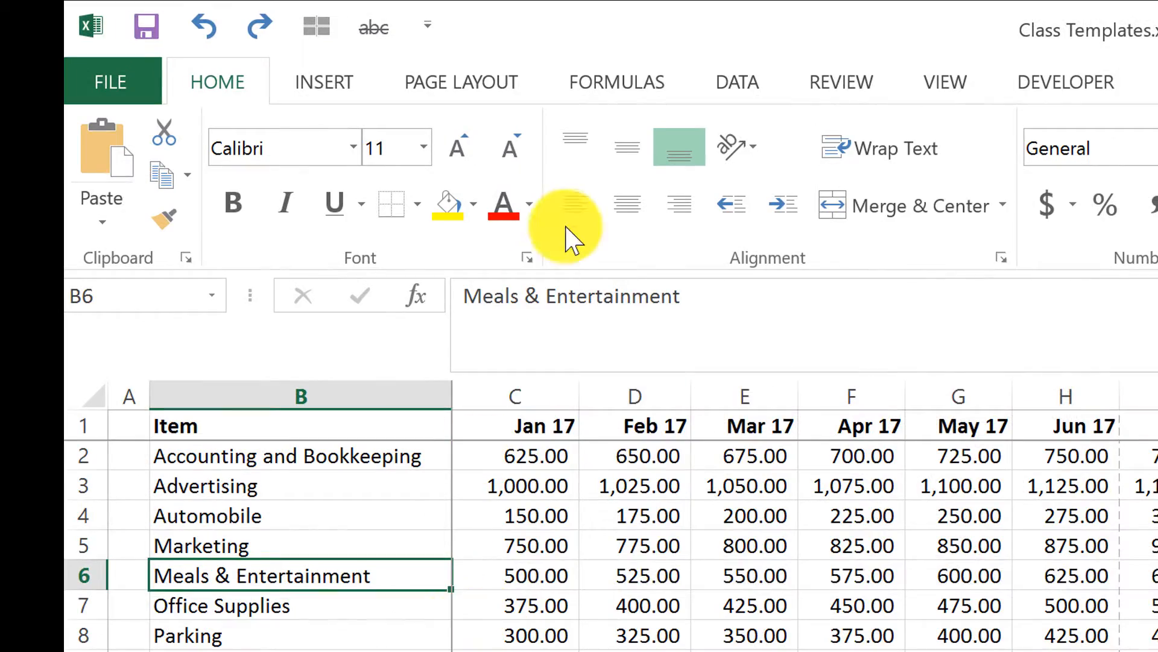
{"action": "key", "text": "shift+space"}
{"action": "left_click", "coordinate": [473, 205]}
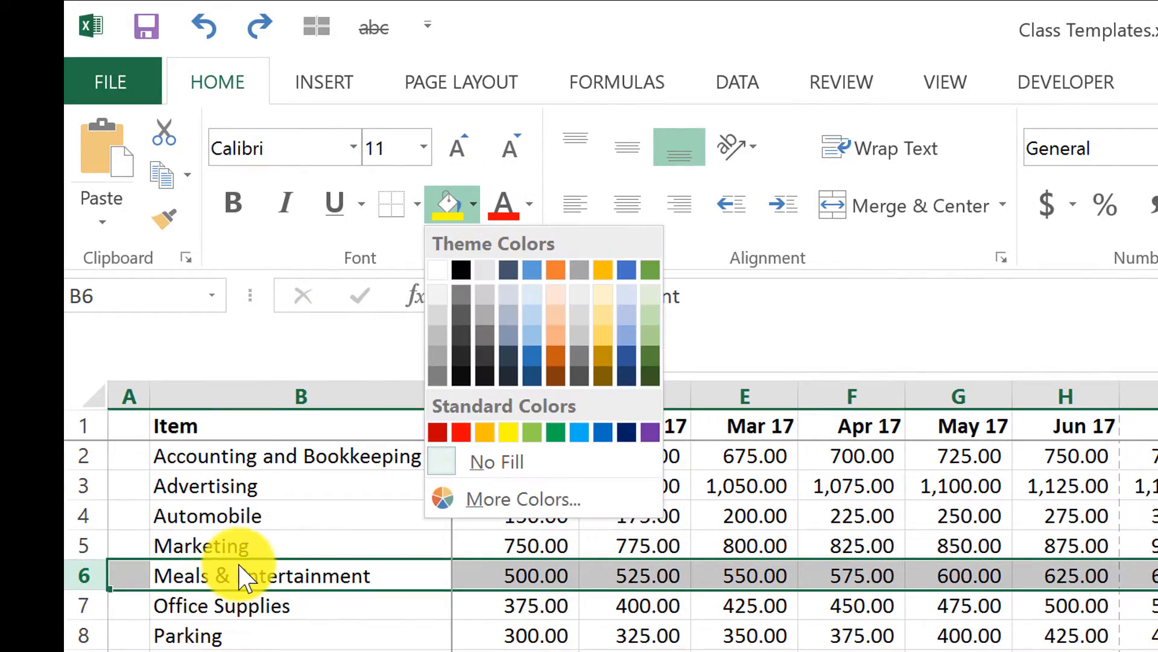
{"action": "key", "text": "Escape"}
{"action": "key", "text": "ctrl+1"}
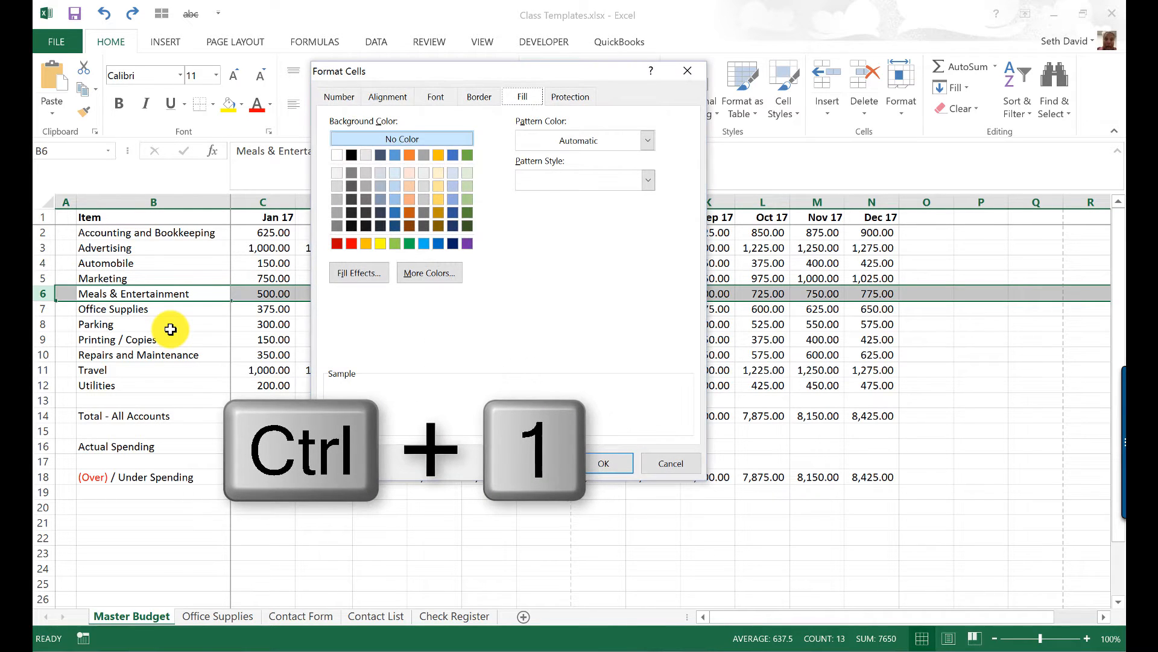
{"action": "key", "text": "Escape"}
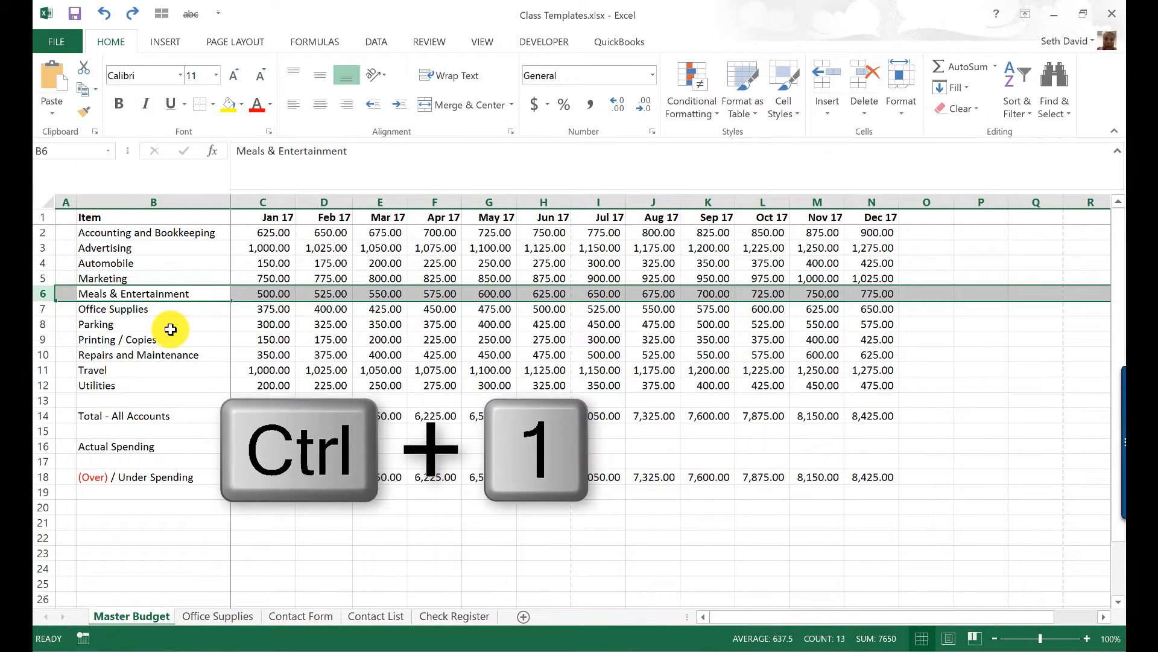
Step: Jump to the Item header in B1, and across the header row to Dec 17 in N1
{"action": "key", "text": "Right"}
{"action": "key", "text": "Right"}
{"action": "key", "text": "ctrl+Up"}
{"action": "key", "text": "ctrl+Left"}
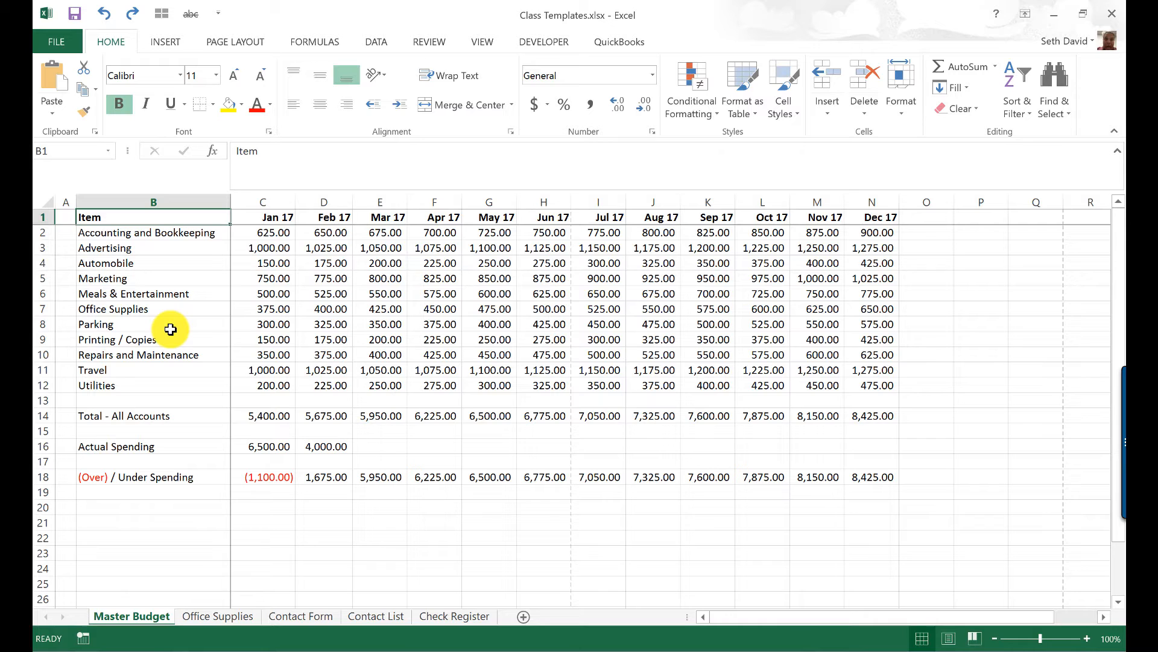
{"action": "key", "text": "ctrl+Right"}
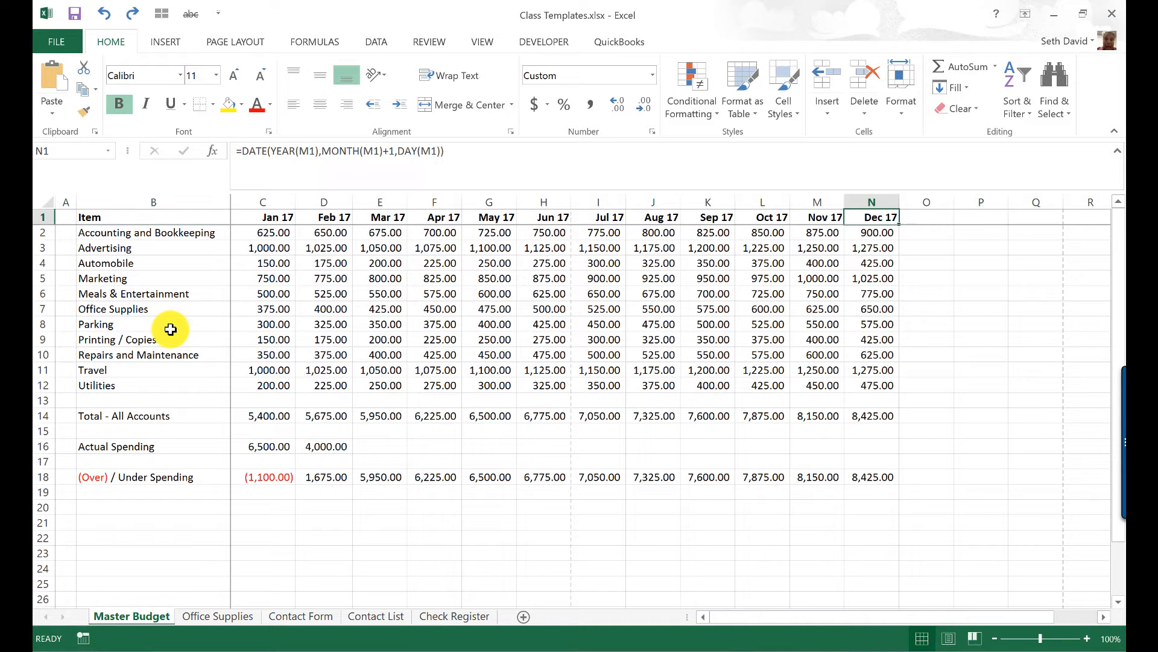
Step: Return along the header row to the Mar 17 header in E1, and copy that cell
{"action": "key", "text": "ctrl+Left"}
{"action": "key", "text": "Right"}
{"action": "key", "text": "Right"}
{"action": "key", "text": "Right"}
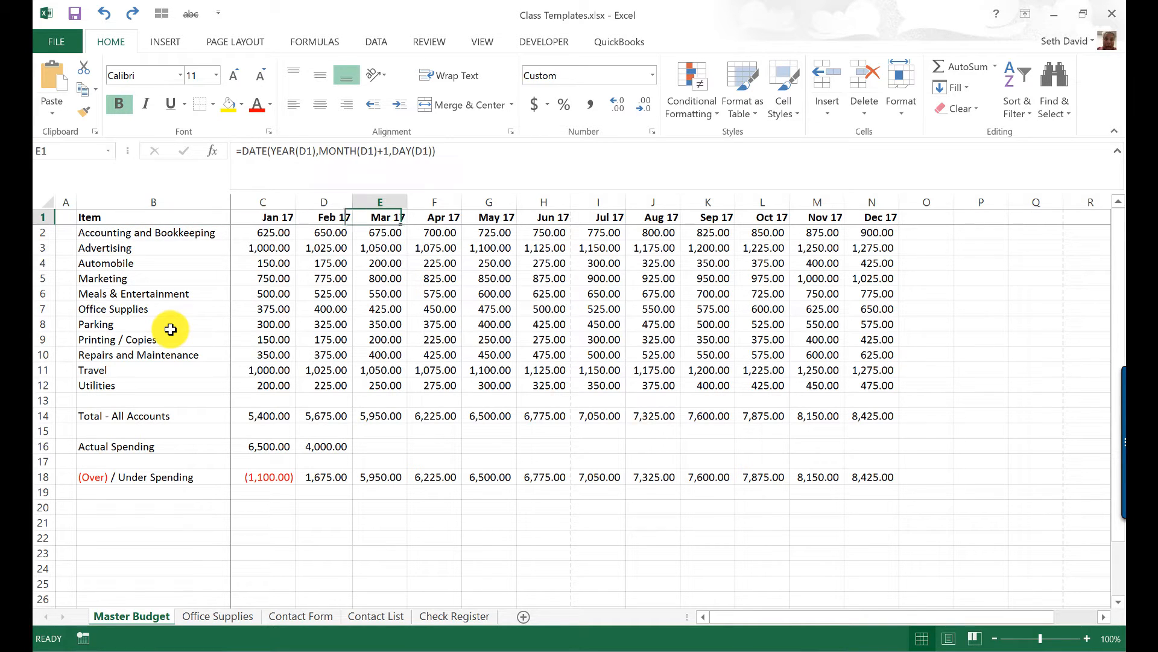
{"action": "key", "text": "ctrl+c"}
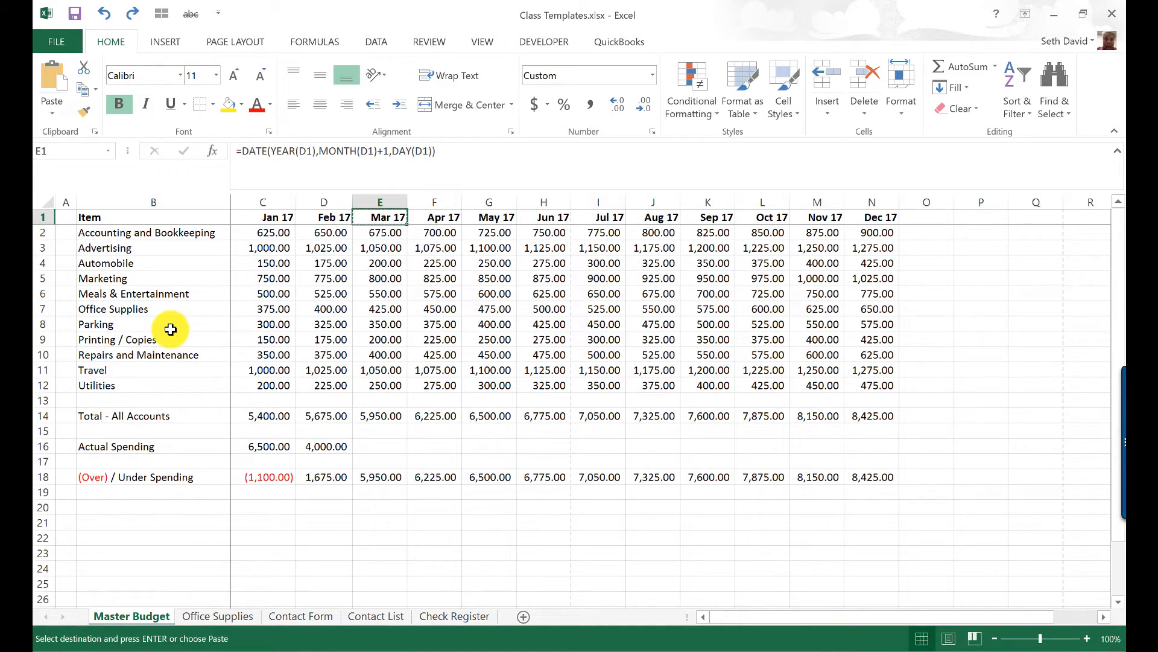
Step: Enter the current date, 1/22/2017, in O1 beside the Dec 17 header, and apply the comma number style to it
{"action": "key", "text": "ctrl+Right"}
{"action": "key", "text": "Right"}
{"action": "key", "text": "Right"}
{"action": "key", "text": "Right"}
{"action": "key", "text": "Left"}
{"action": "key", "text": "Left"}
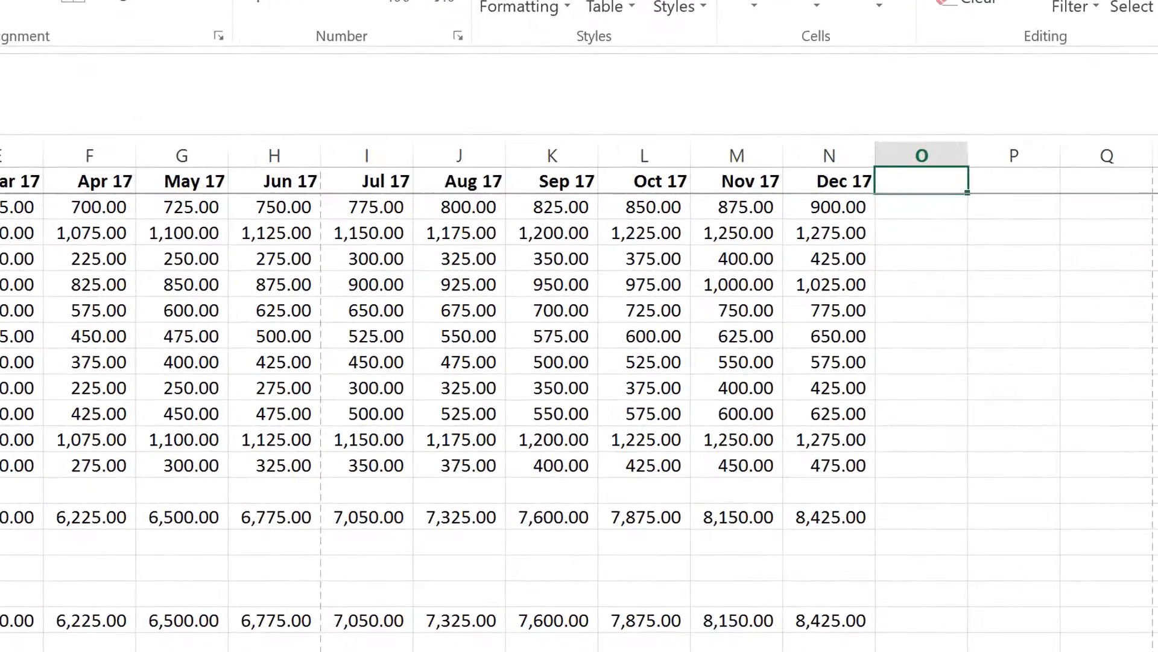
{"action": "key", "text": "ctrl+semicolon"}
{"action": "key", "text": "Return"}
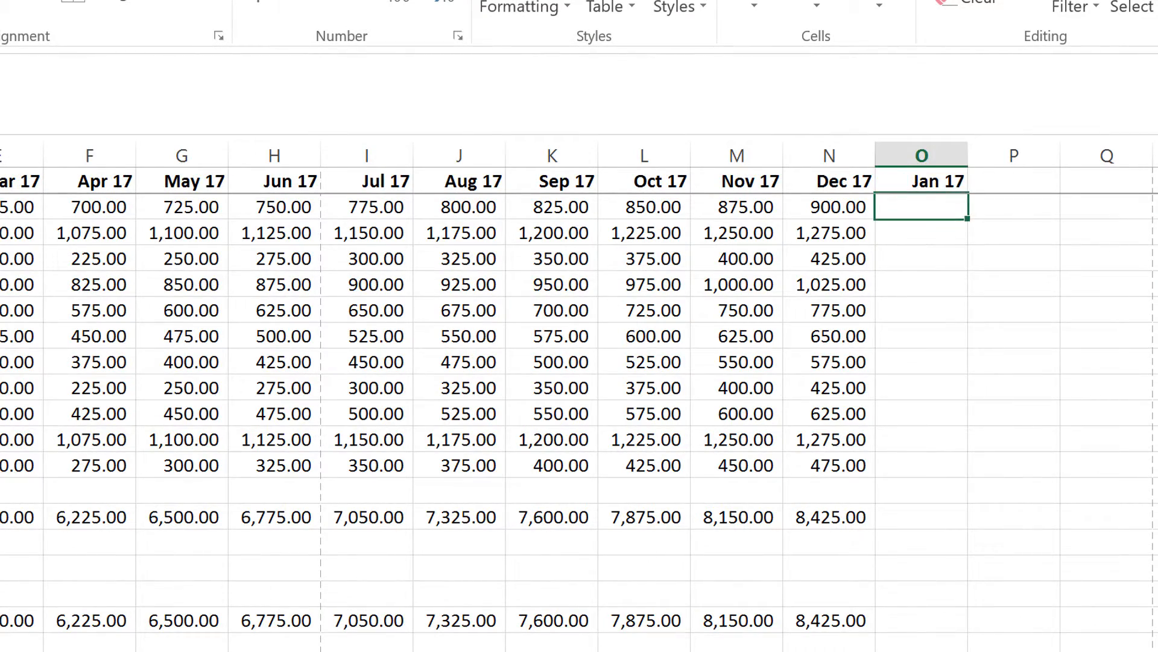
{"action": "key", "text": "Up"}
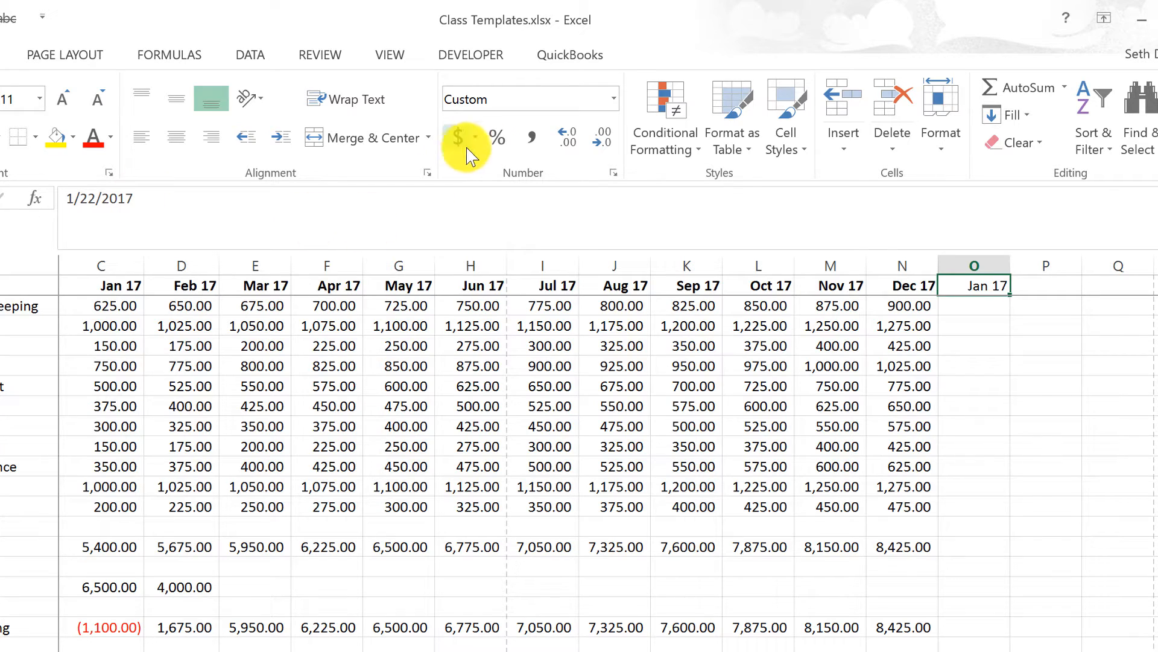
{"action": "left_click", "coordinate": [531, 137]}
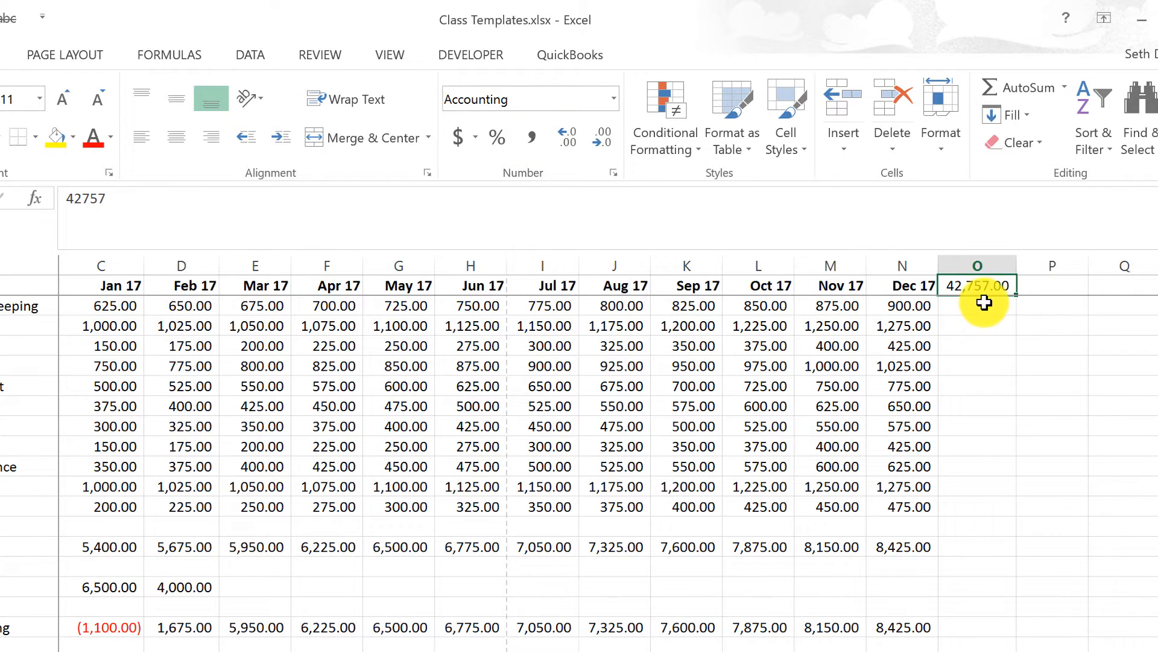
Step: Copy the Feb 17 header in D1, and leaf through the other worksheets before returning to the Master Budget sheet
{"action": "left_click", "coordinate": [217, 292]}
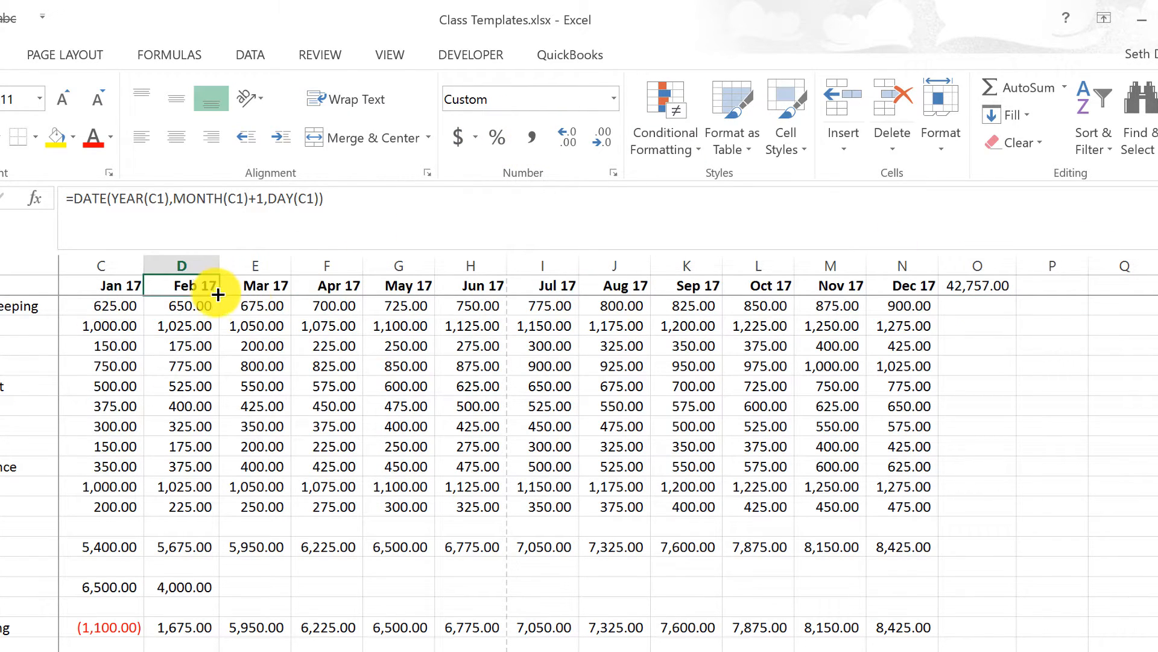
{"action": "key", "text": "ctrl+c"}
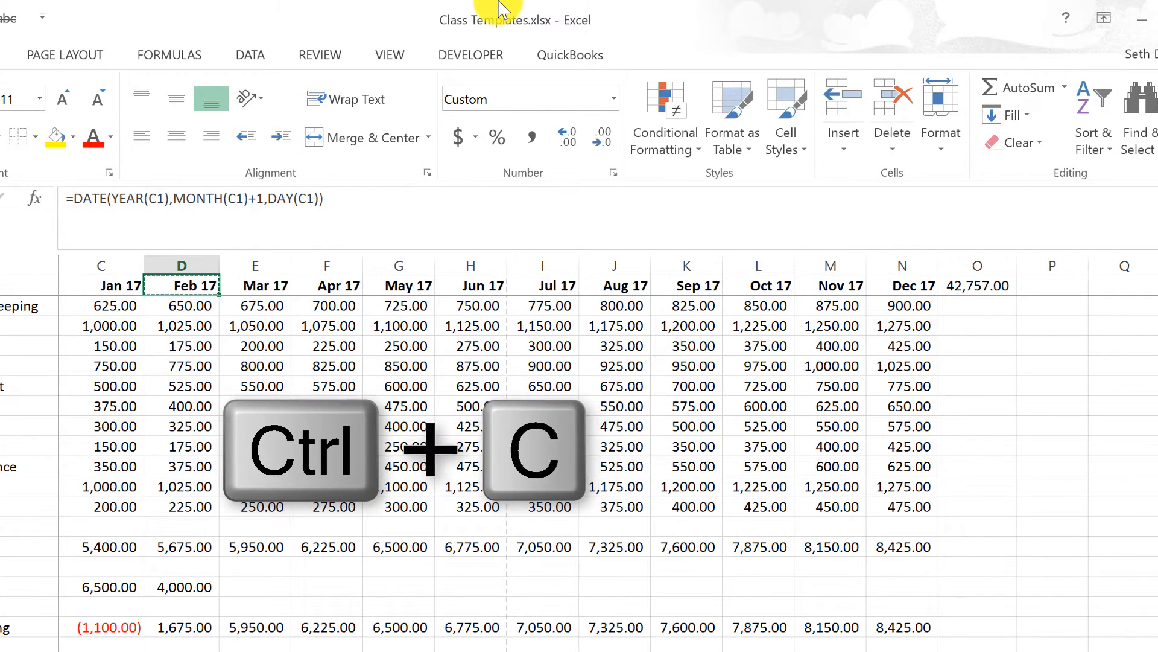
{"action": "key", "text": "ctrl+Page_Down"}
{"action": "key", "text": "ctrl+Page_Down"}
{"action": "key", "text": "ctrl+Page_Down"}
{"action": "key", "text": "ctrl+Page_Down"}
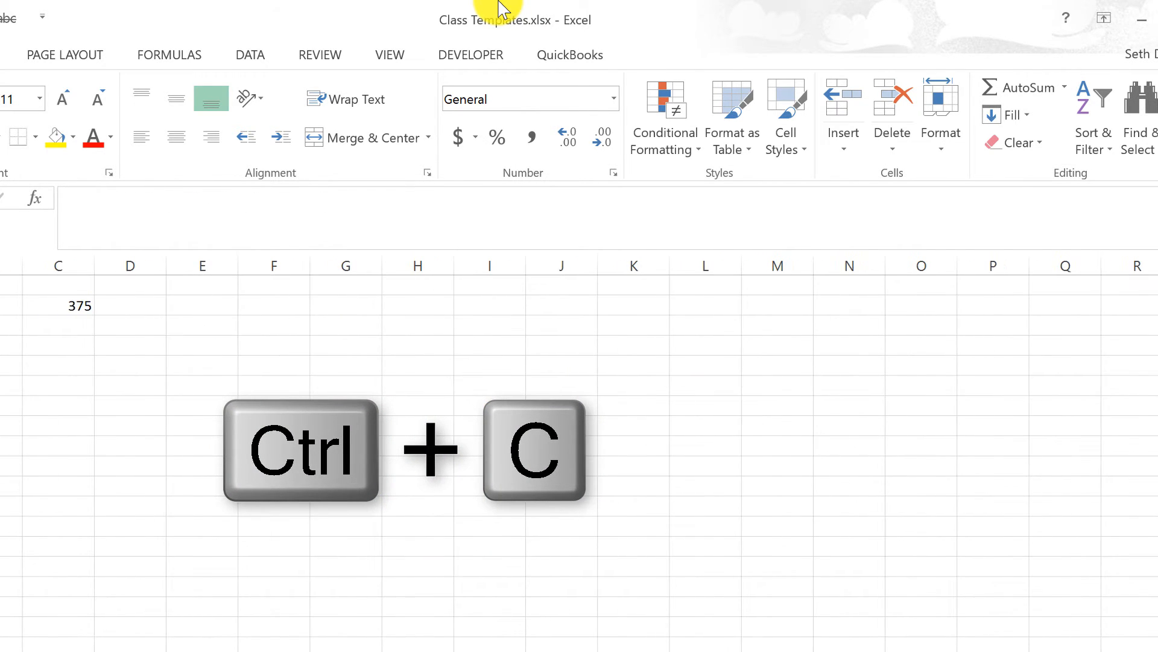
{"action": "key", "text": "ctrl+Page_Up"}
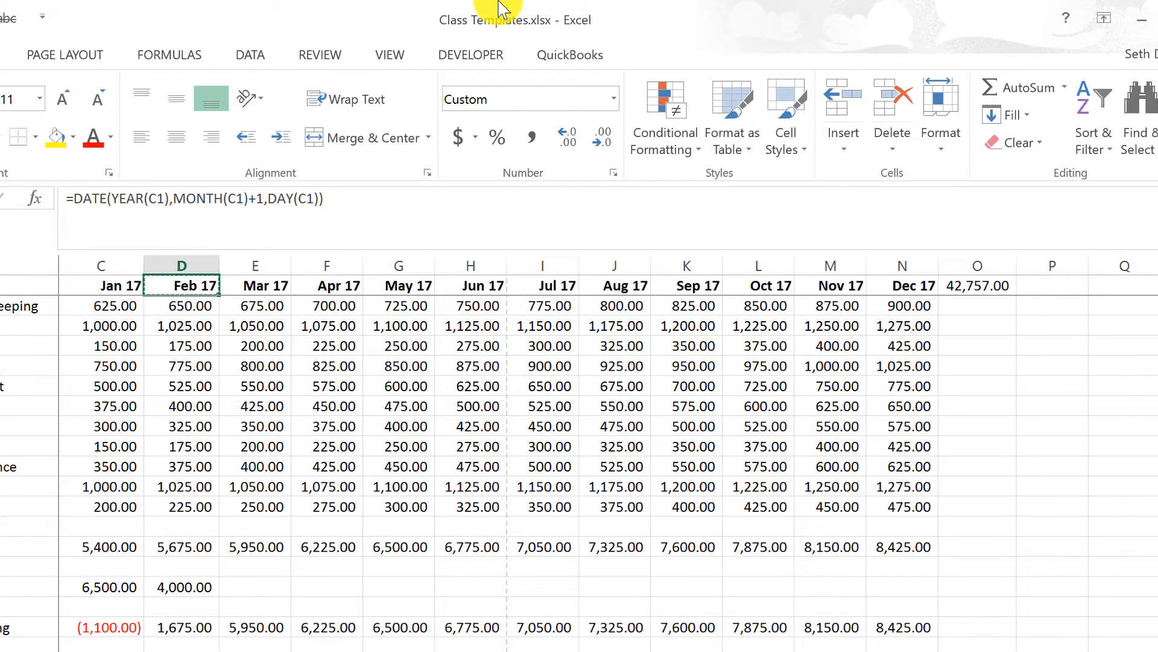
Step: Jump to the end of the header row, back to Item in B1, and step over to Feb 17 in D1
{"action": "key", "text": "ctrl+Right"}
{"action": "key", "text": "ctrl+Left"}
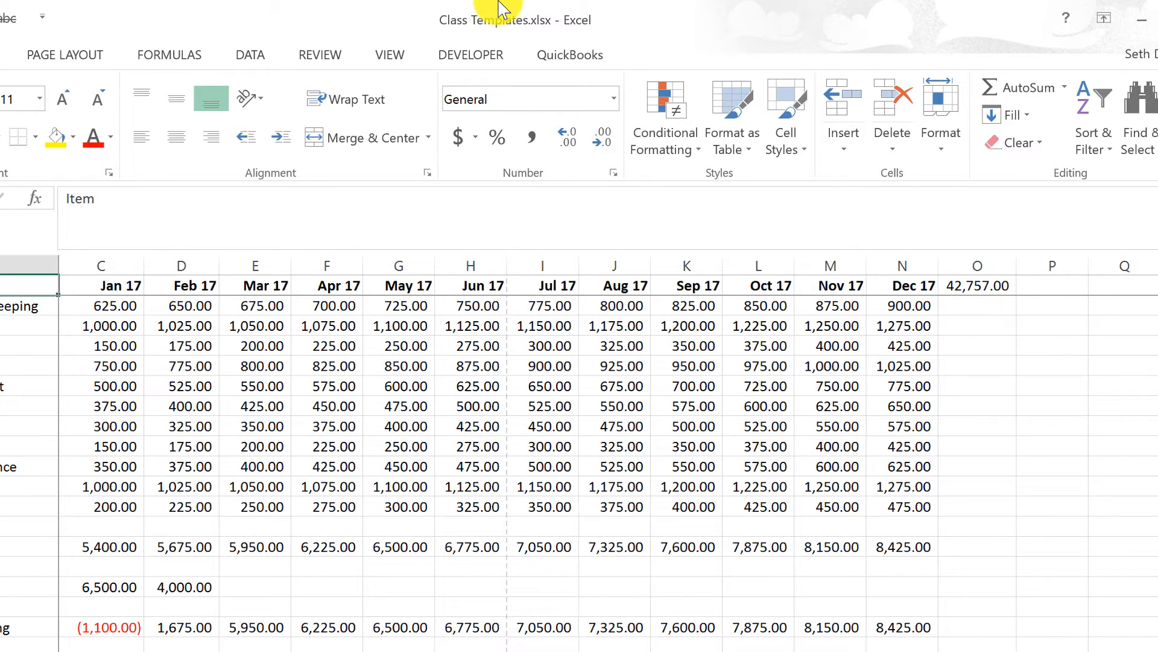
{"action": "key", "text": "Right"}
{"action": "key", "text": "Right"}
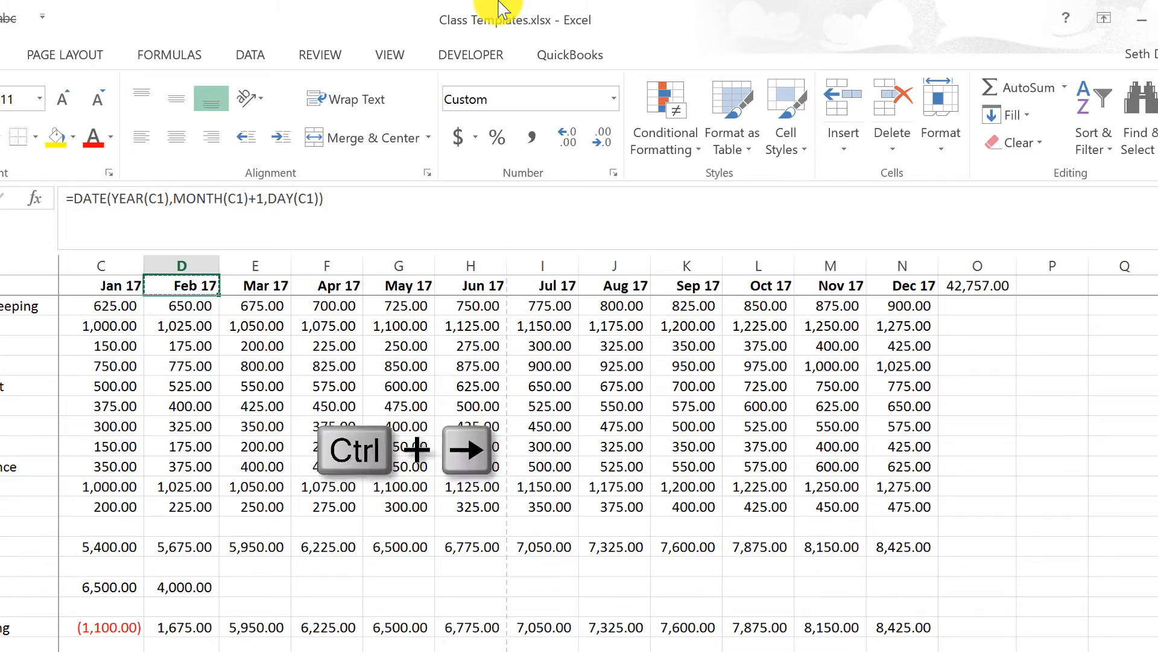
Step: Paste only the formats of the copied Feb 17 header onto O1 using Paste Special
{"action": "key", "text": "ctrl+Right"}
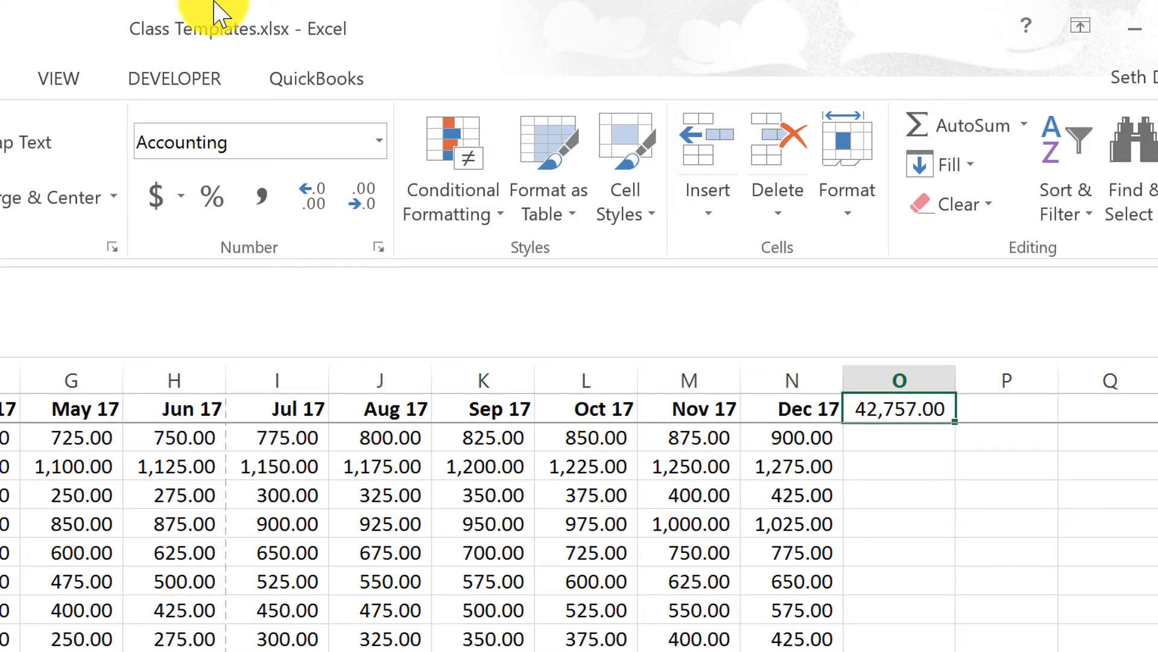
{"action": "key", "text": "alt+e"}
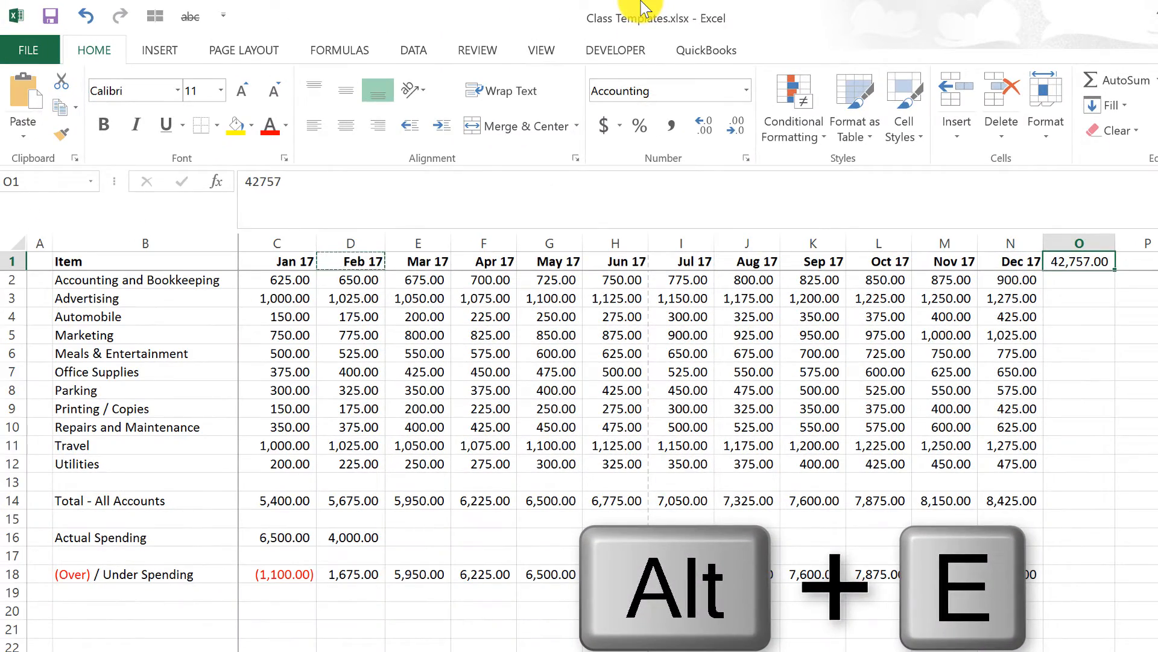
{"action": "key", "text": "s"}
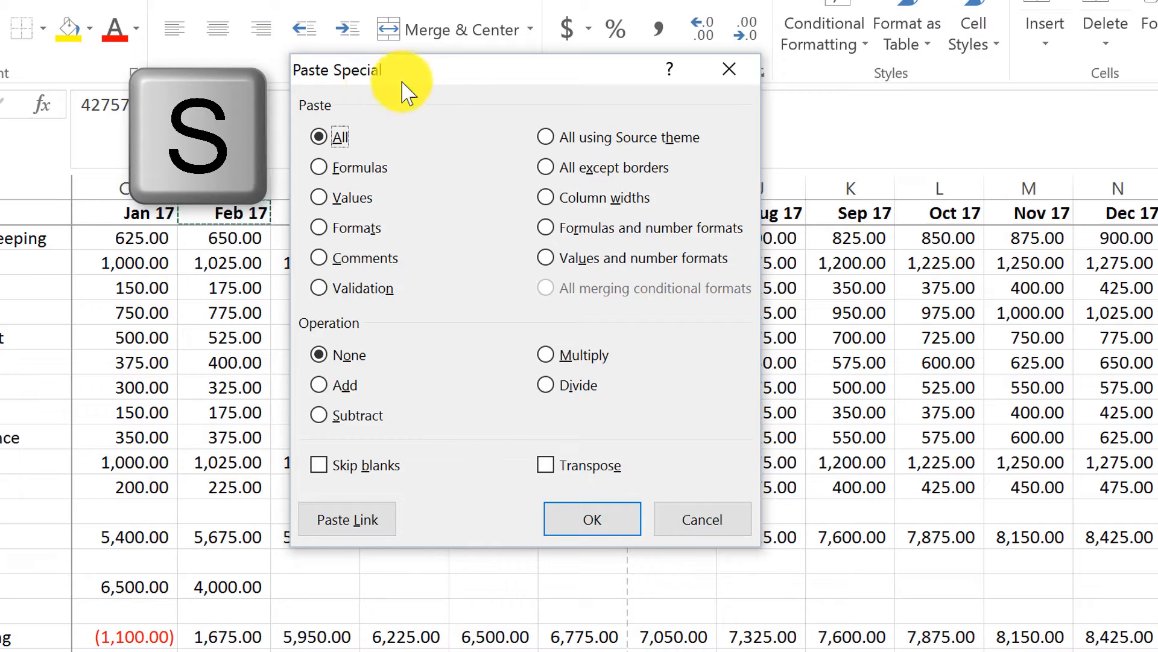
{"action": "left_click_drag", "start_coordinate": [434, 80], "coordinate": [487, 48]}
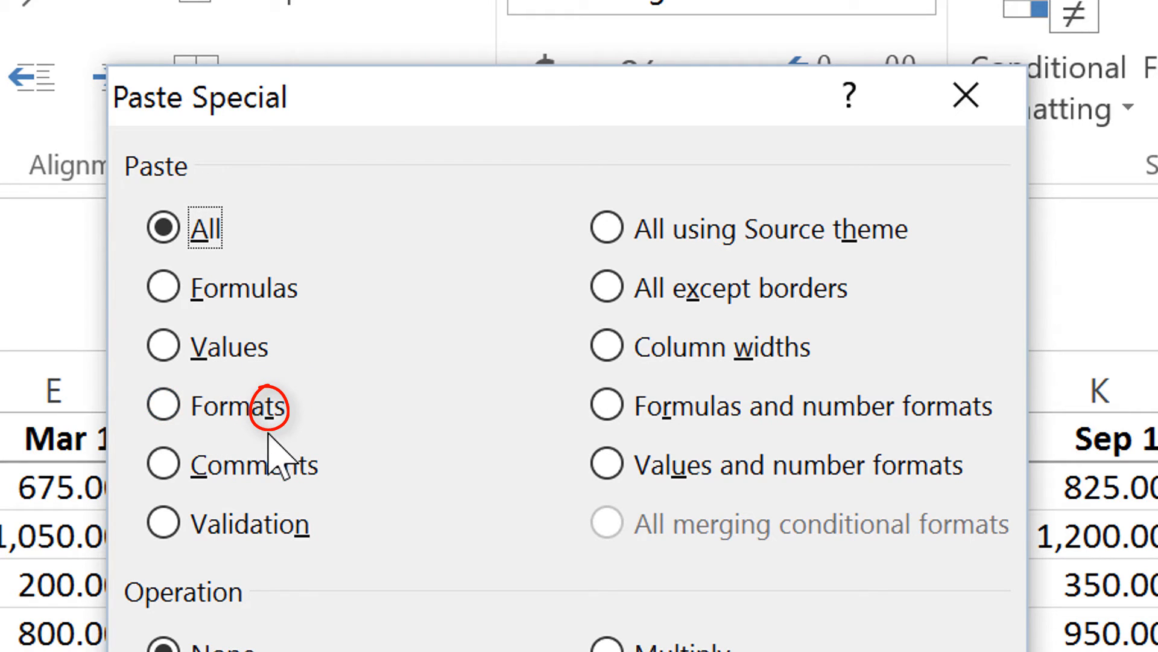
{"action": "key", "text": "t"}
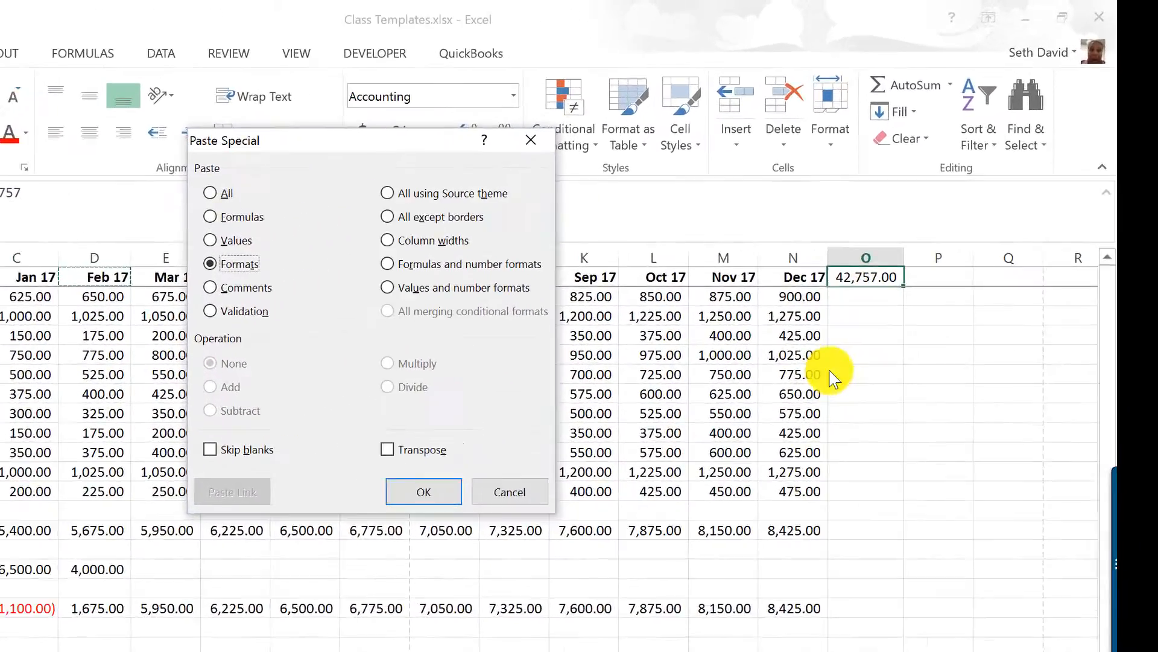
{"action": "key", "text": "Return"}
Step: Delete the contents of O1, and return along the header row to Item in B1
{"action": "key", "text": "Delete"}
{"action": "key", "text": "ctrl+Left"}
{"action": "key", "text": "ctrl+Left"}
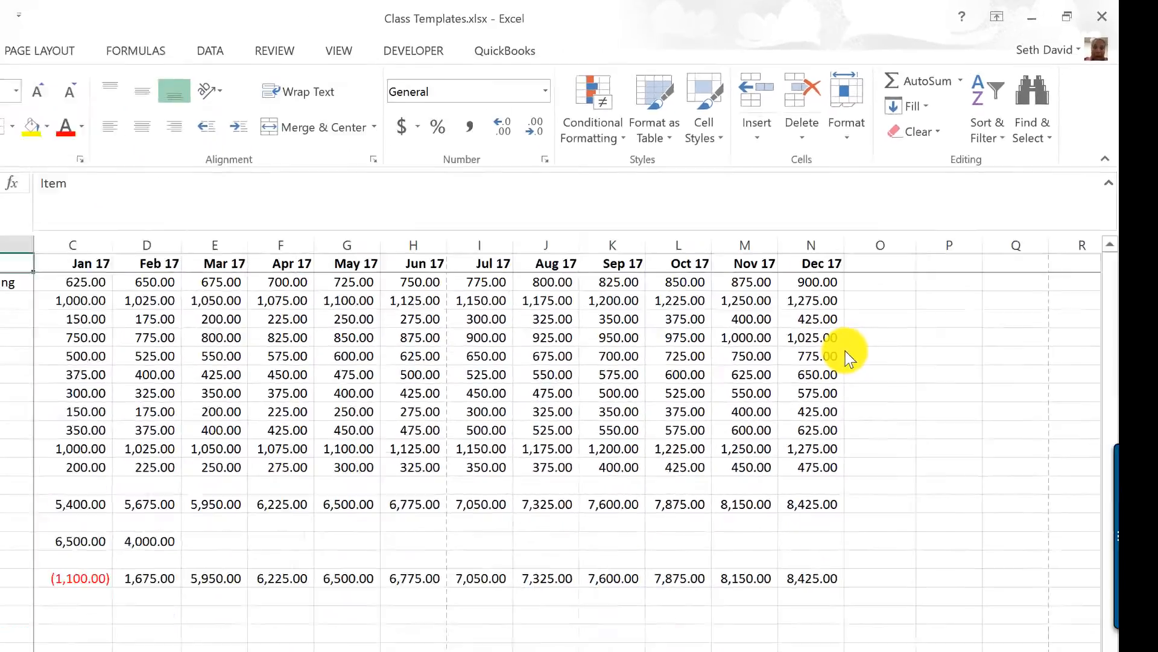
Step: Copy the Jan 17 header in C1, and after it the Mar 17 header in E1
{"action": "key", "text": "Right"}
{"action": "key", "text": "ctrl+c"}
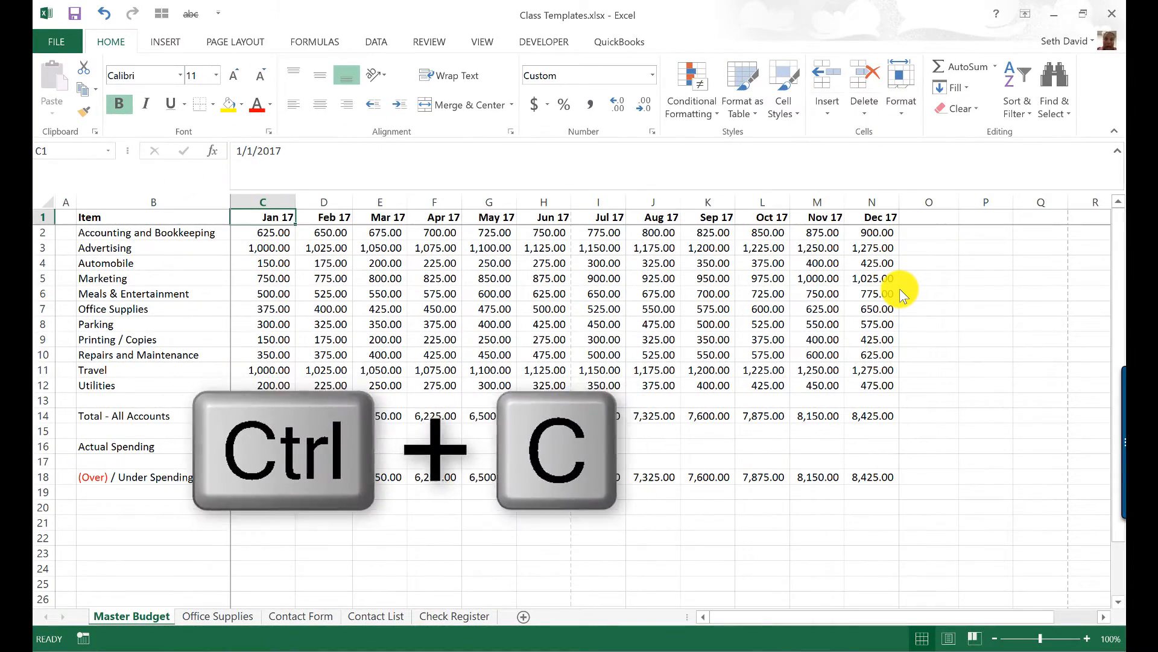
{"action": "key", "text": "Right"}
{"action": "key", "text": "Right"}
{"action": "key", "text": "ctrl+c"}
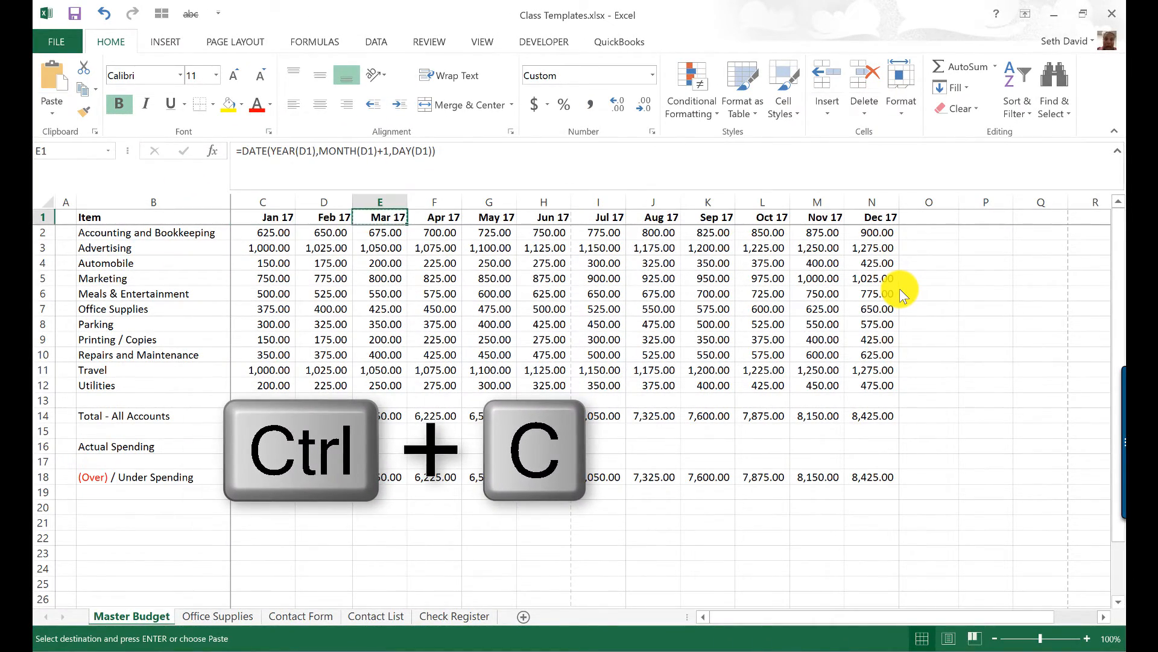
Step: View the Paste Special options for the copied Mar 17 header, and close them without pasting anything
{"action": "key", "text": "alt+e"}
{"action": "key", "text": "s"}
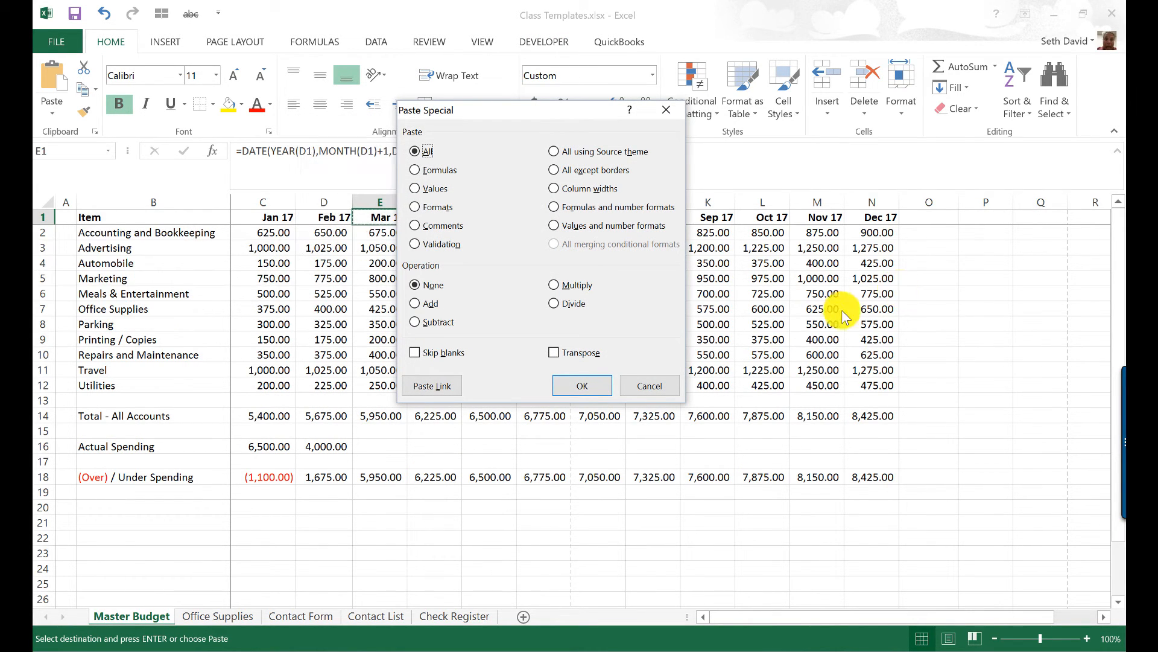
{"action": "left_click_drag", "start_coordinate": [520, 97], "coordinate": [483, 75]}
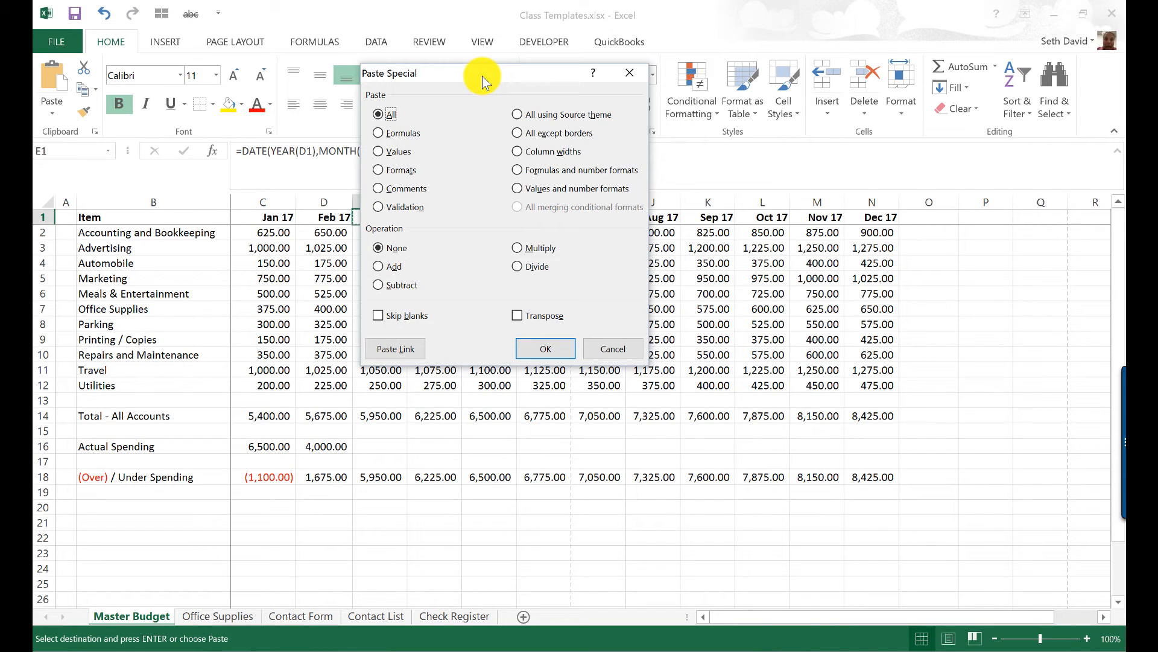
{"action": "left_click", "coordinate": [621, 71]}
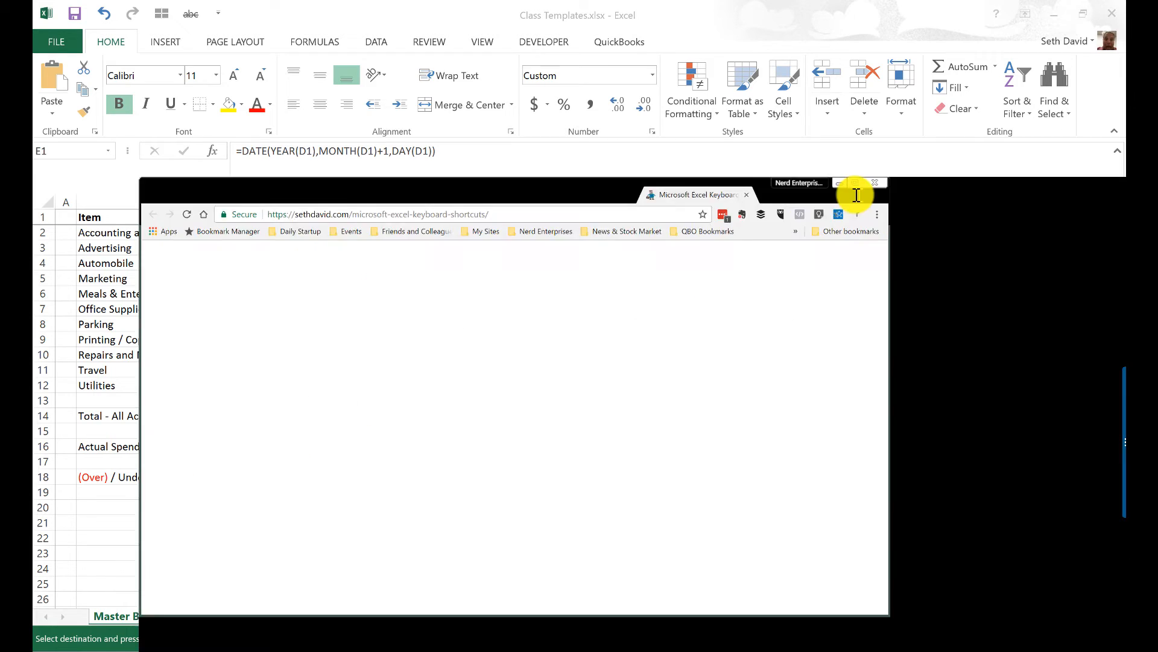
Step: Switch to the Chrome browser and examine the embedded Microsoft Excel keyboard shortcuts list on the sethdavid.com page
{"action": "left_click_drag", "start_coordinate": [856, 193], "coordinate": [694, 6]}
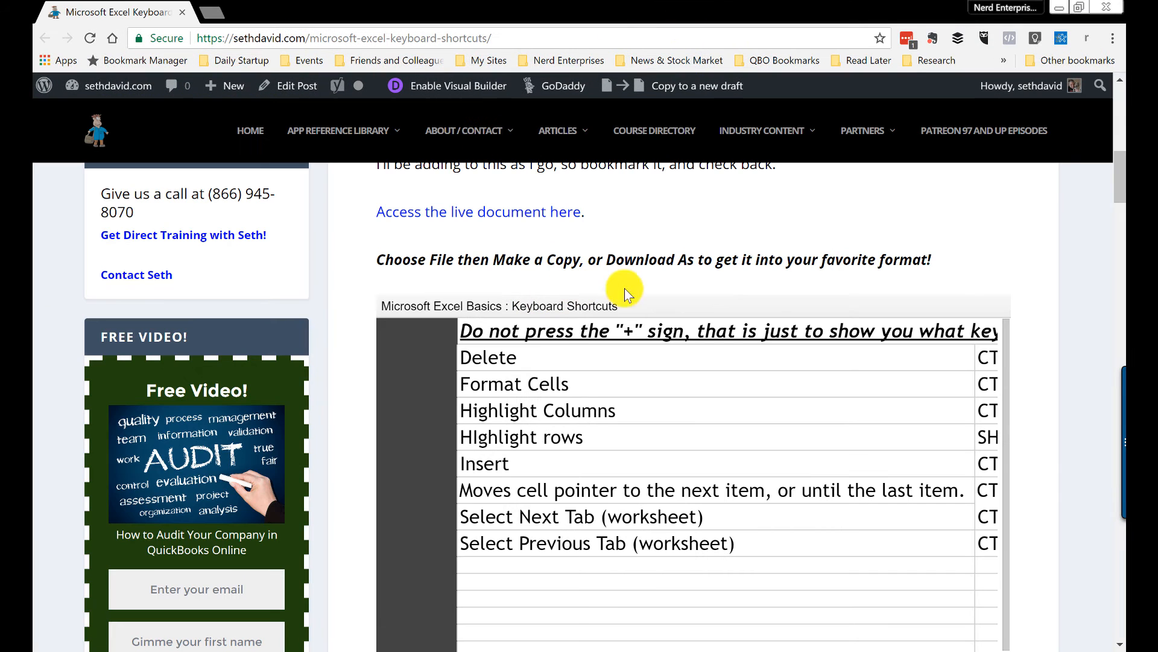
{"action": "scroll", "coordinate": [759, 319], "scroll_direction": "down", "scroll_amount": 2}
{"action": "scroll", "coordinate": [658, 342], "scroll_direction": "up", "scroll_amount": 2}
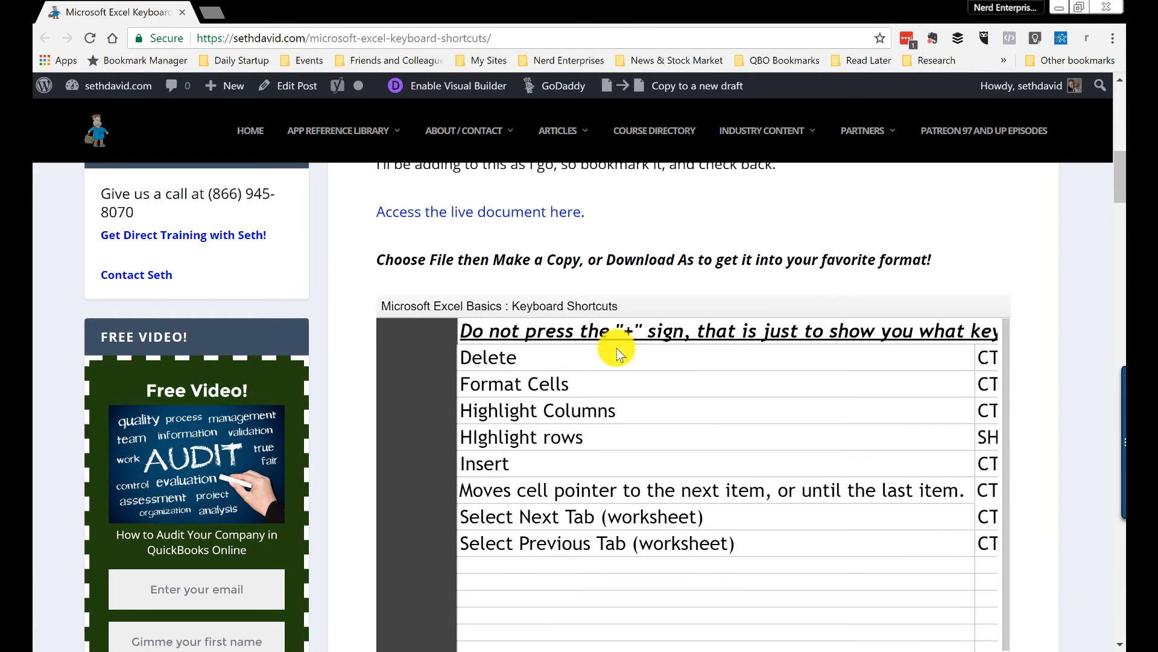
{"action": "scroll", "coordinate": [356, 331], "scroll_direction": "down", "scroll_amount": 1}
{"action": "scroll", "coordinate": [355, 331], "scroll_direction": "down", "scroll_amount": 3}
{"action": "scroll", "coordinate": [356, 331], "scroll_direction": "up", "scroll_amount": 2}
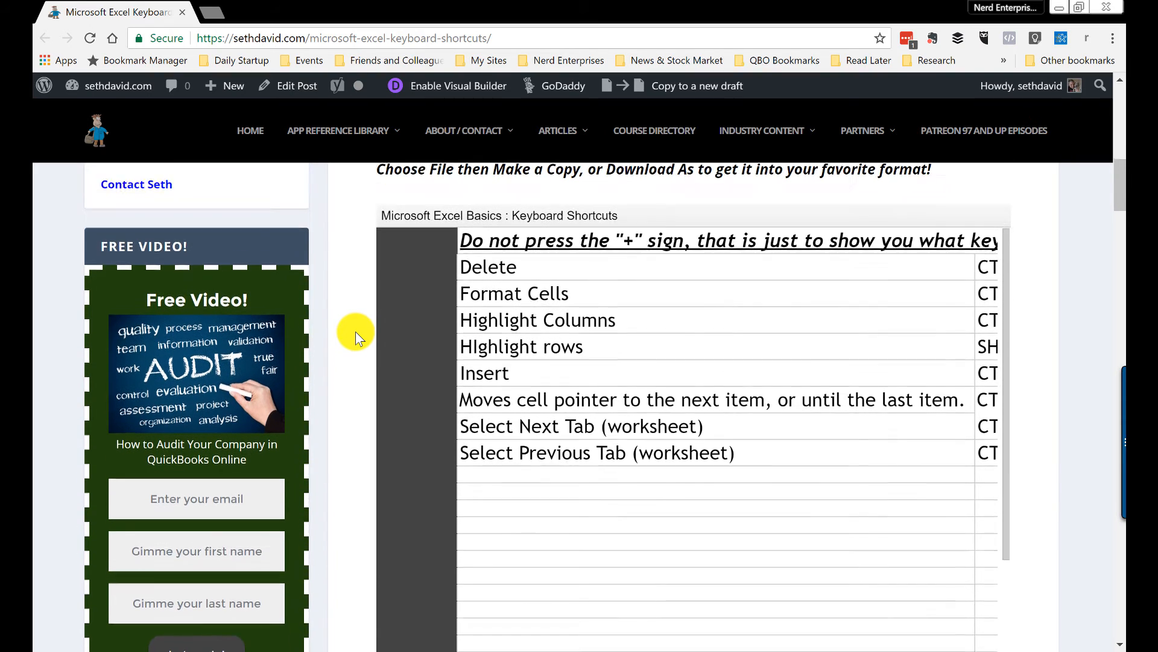
{"action": "scroll", "coordinate": [634, 379], "scroll_direction": "down", "scroll_amount": 2}
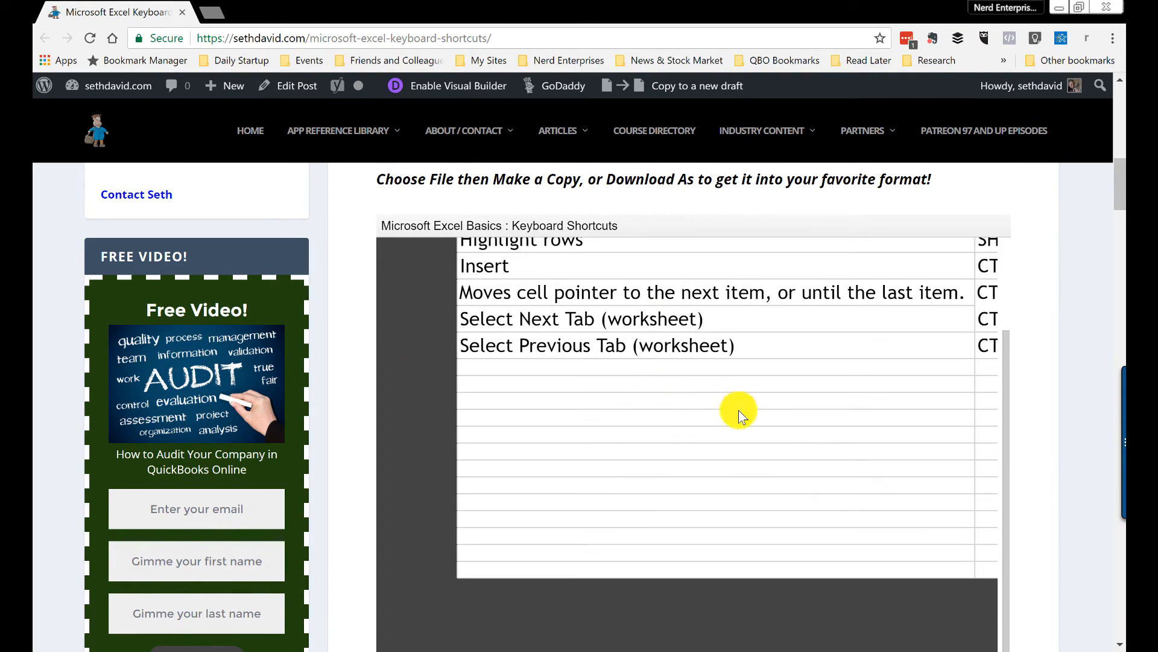
{"action": "scroll", "coordinate": [663, 374], "scroll_direction": "up", "scroll_amount": 2}
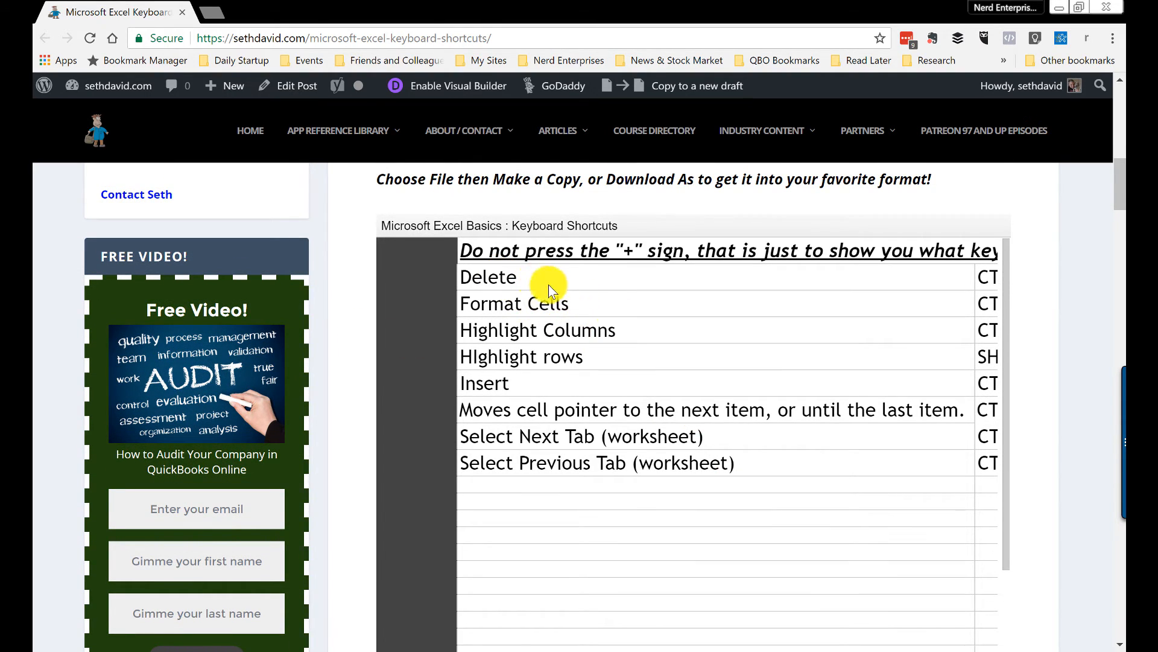
{"action": "left_click_drag", "start_coordinate": [550, 295], "coordinate": [835, 421]}
{"action": "scroll", "coordinate": [843, 380], "scroll_direction": "up", "scroll_amount": 5}
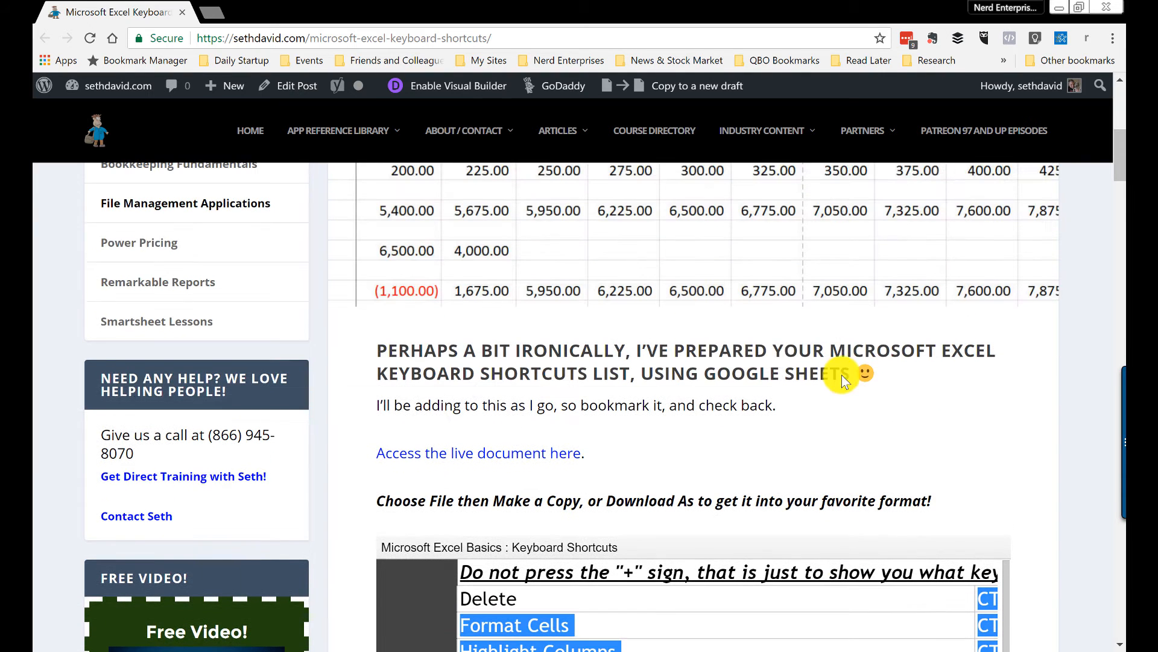
Step: Open the live Microsoft Excel Basics shortcuts document in Google Sheets, and view the file formats offered for downloading it
{"action": "left_click", "coordinate": [460, 453]}
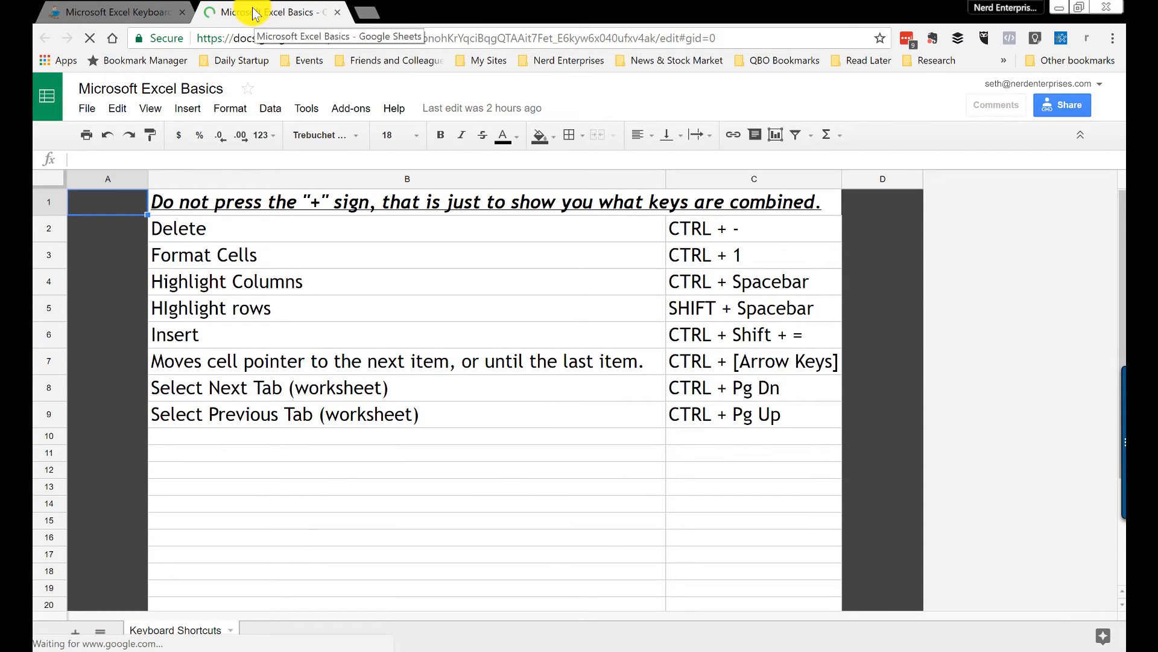
{"action": "left_click", "coordinate": [270, 12]}
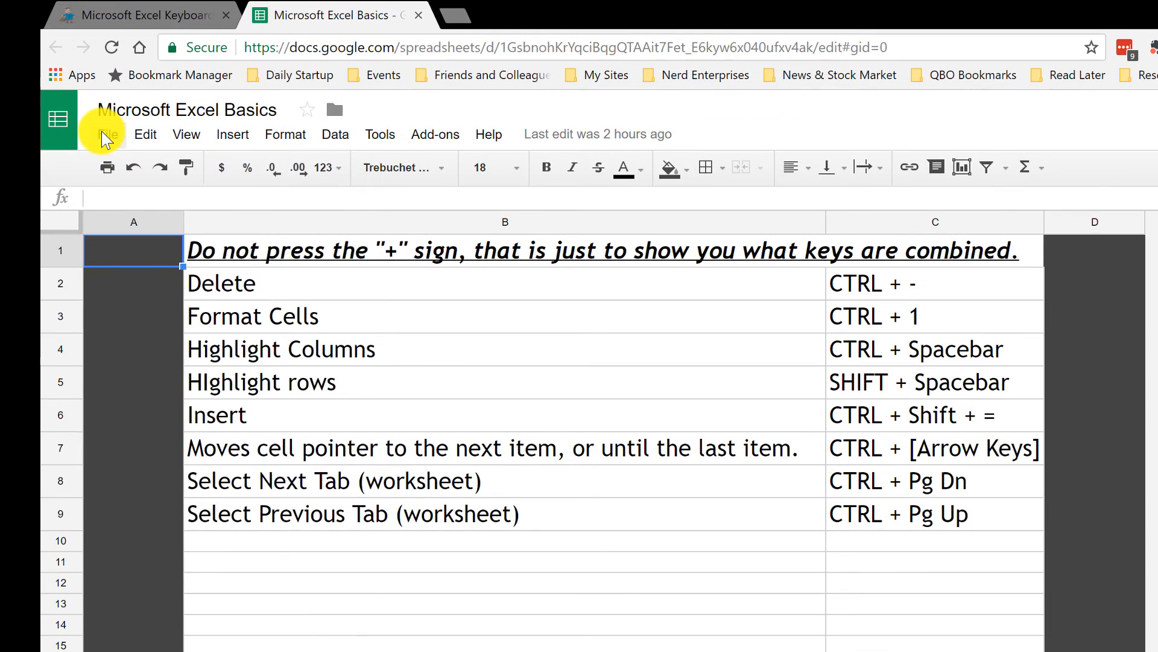
{"action": "left_click", "coordinate": [87, 110]}
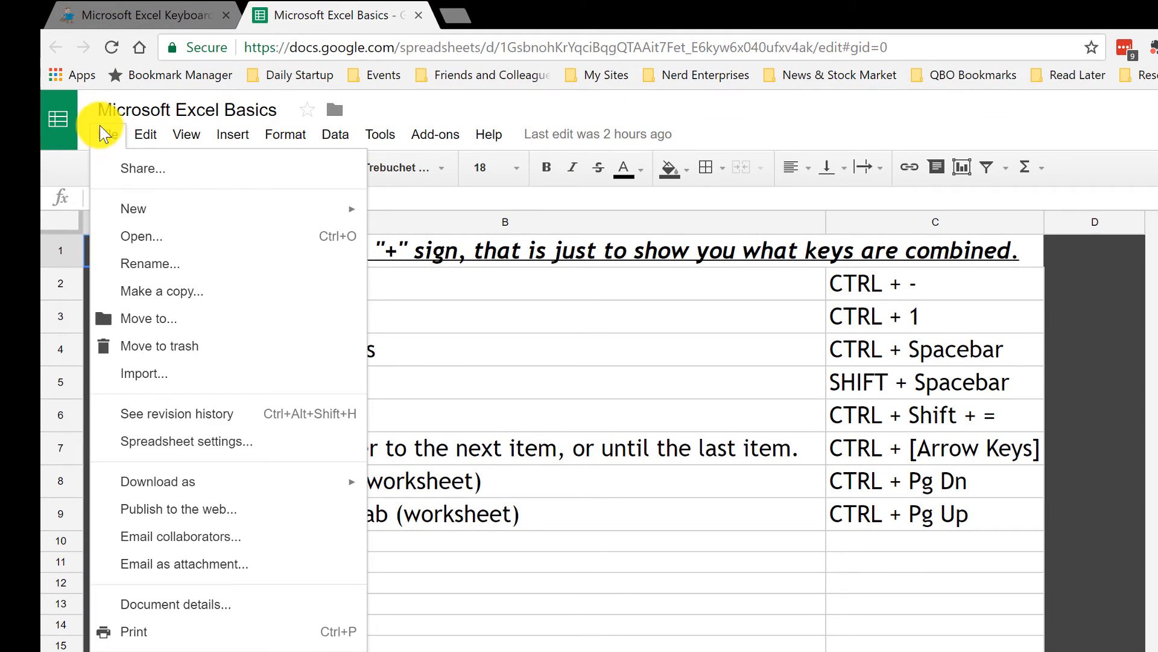
{"action": "mouse_move", "coordinate": [162, 481]}
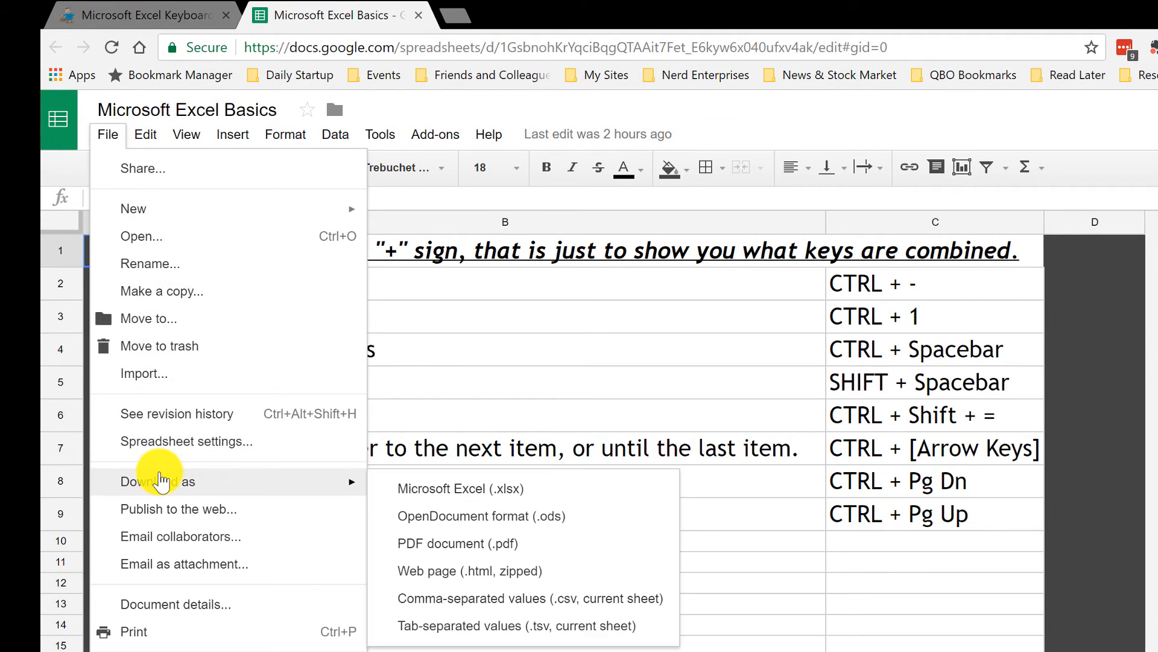